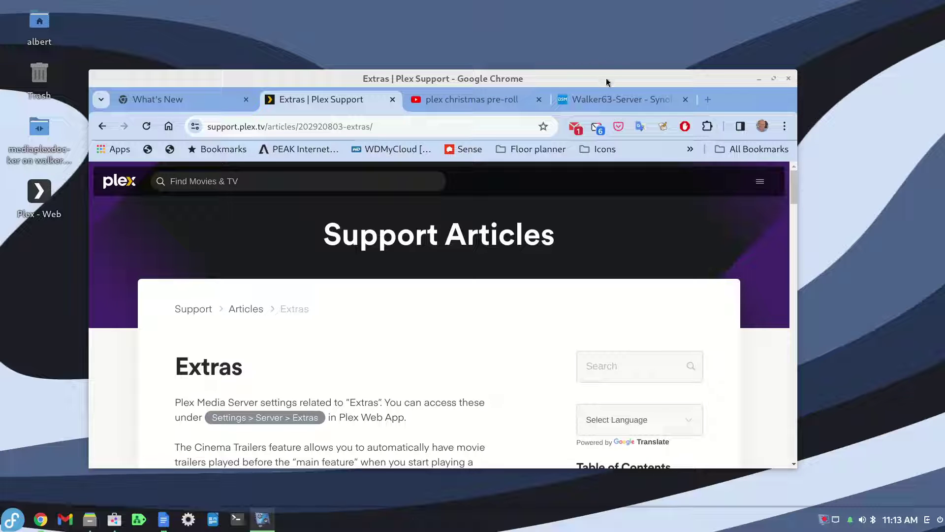
# - Look at the YouTube search results for "plex christmas pre-roll" and preview the first video
pyautogui.moveTo(604, 81); pyautogui.dragTo(614, 44)
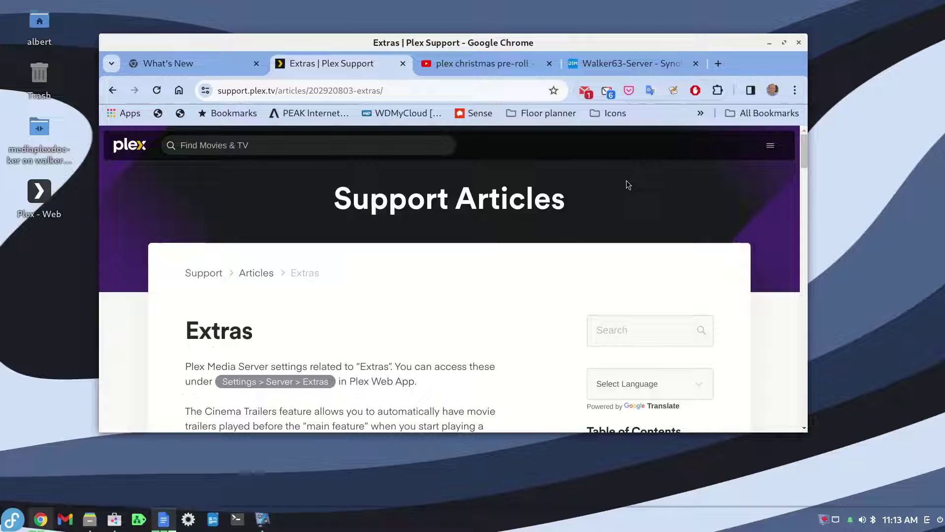
pyautogui.click(499, 63)
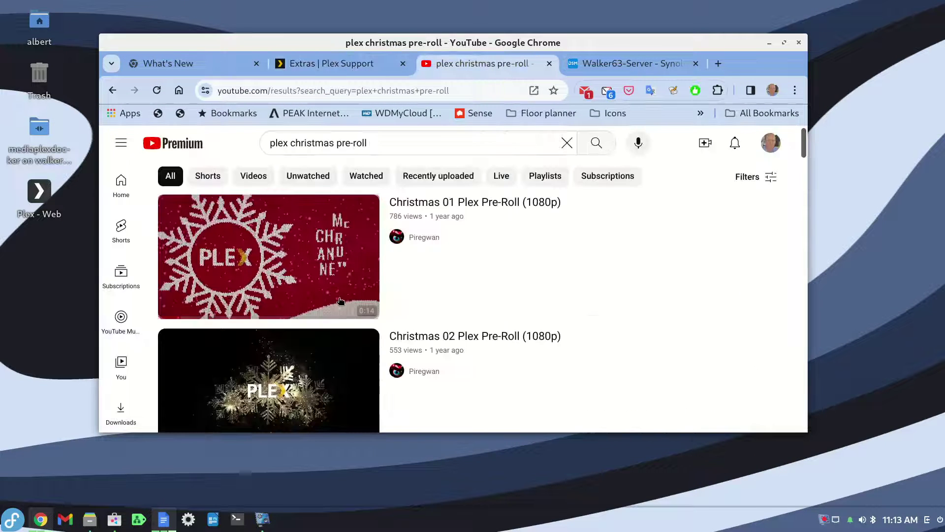
pyautogui.moveTo(318, 285)
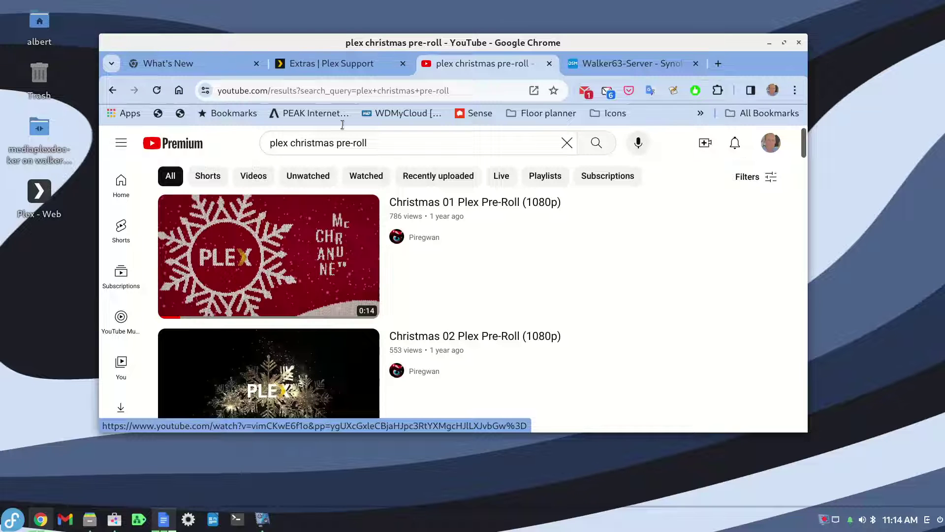
# - Read the Plex Support article on Extras, focusing on the movie pre-roll video setting and how multiple video paths are separated
pyautogui.click(324, 66)
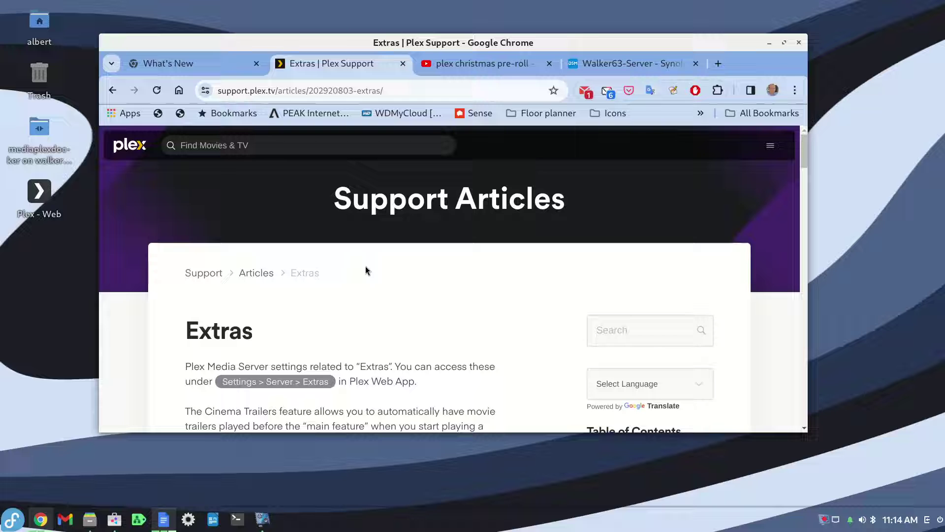
pyautogui.scroll(-10, 381, 274)
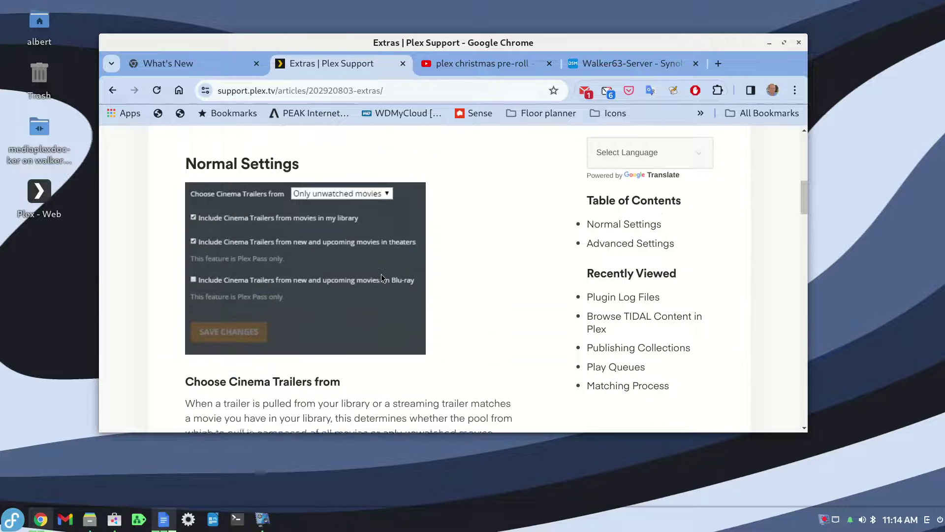
pyautogui.scroll(-15, 381, 274)
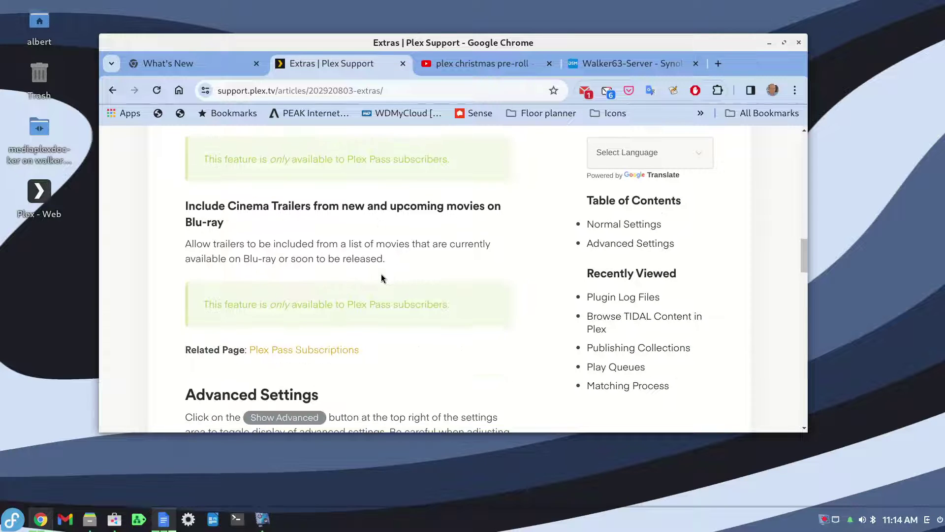
pyautogui.scroll(-8, 381, 274)
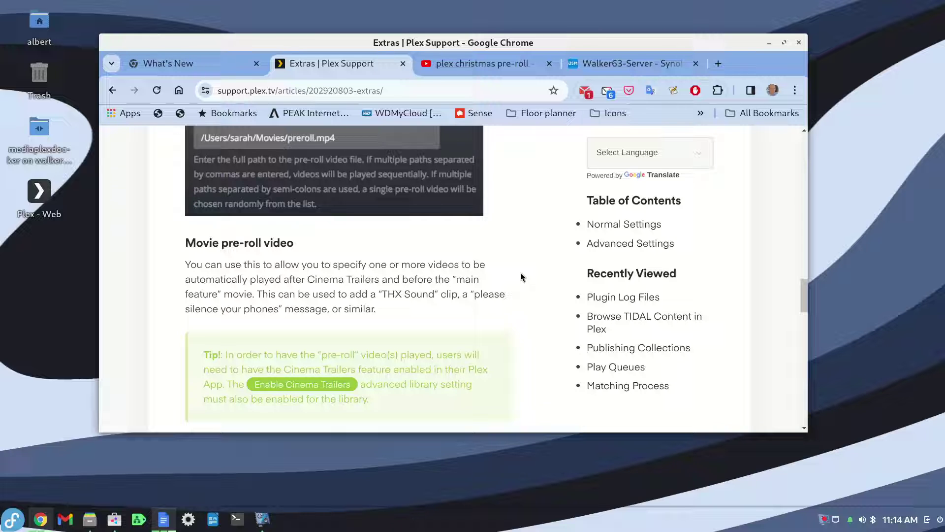
pyautogui.scroll(-8, 521, 272)
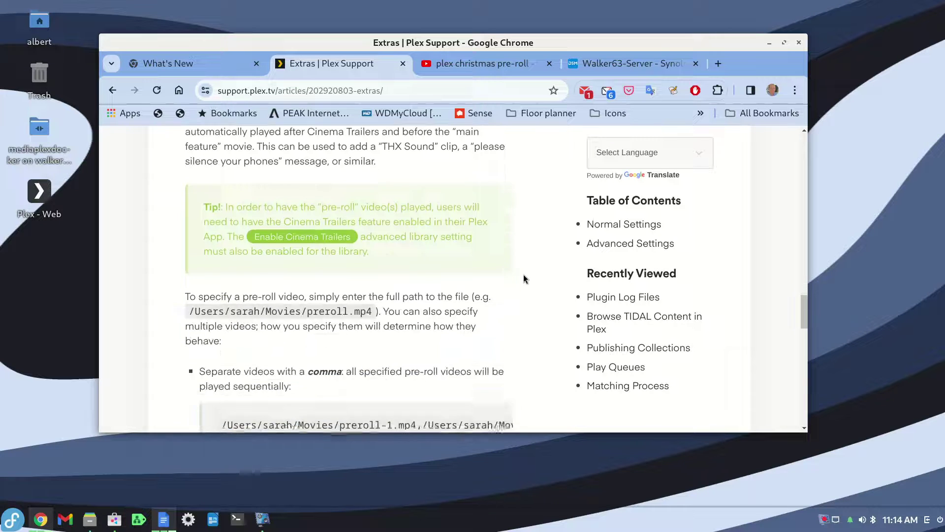
pyautogui.scroll(-1, 524, 279)
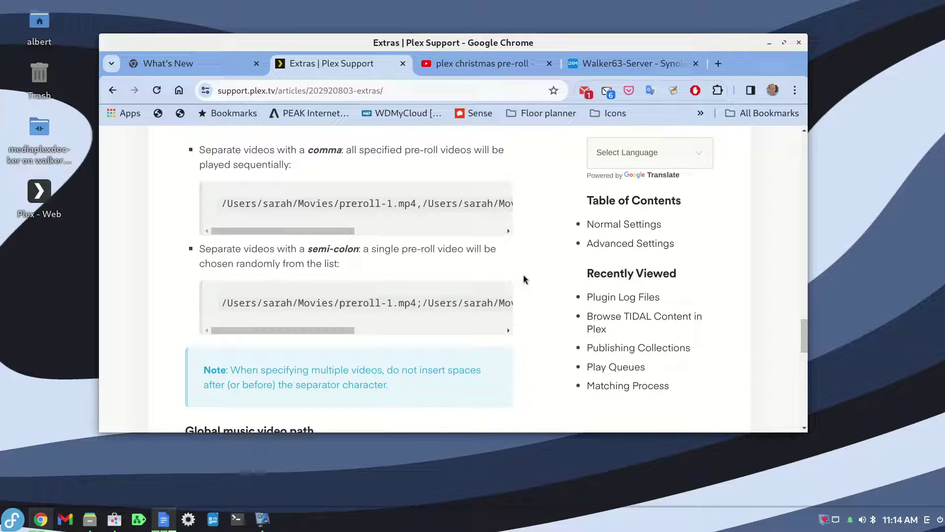
pyautogui.scroll(-2, 526, 329)
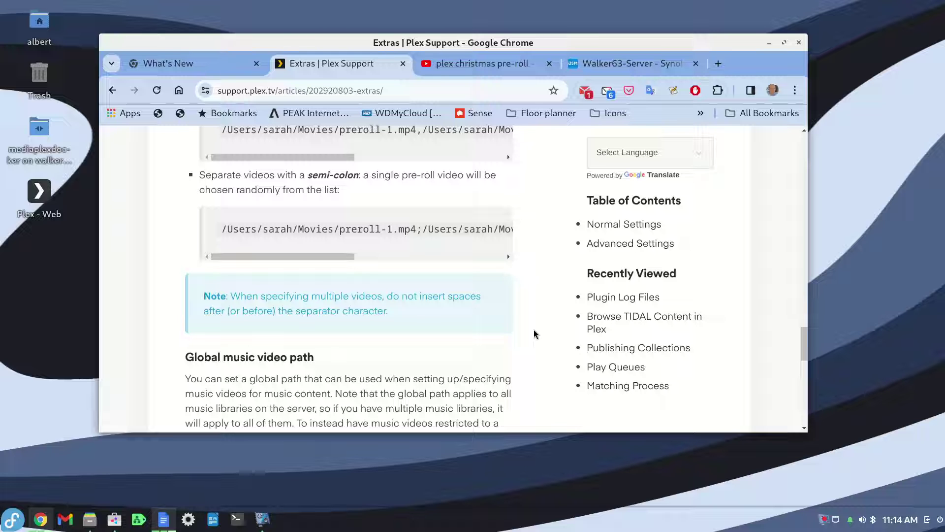
pyautogui.scroll(-5, 535, 333)
pyautogui.scroll(6, 535, 330)
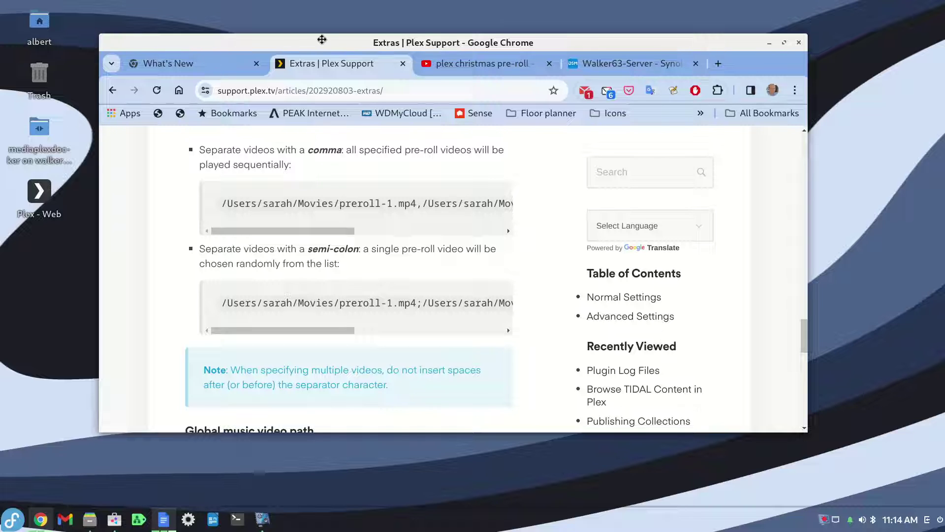
# - In the file manager, open the movie-libraries/pre-roll/christmas folder on the mediaplexdocker share
pyautogui.moveTo(320, 39); pyautogui.dragTo(828, 239)
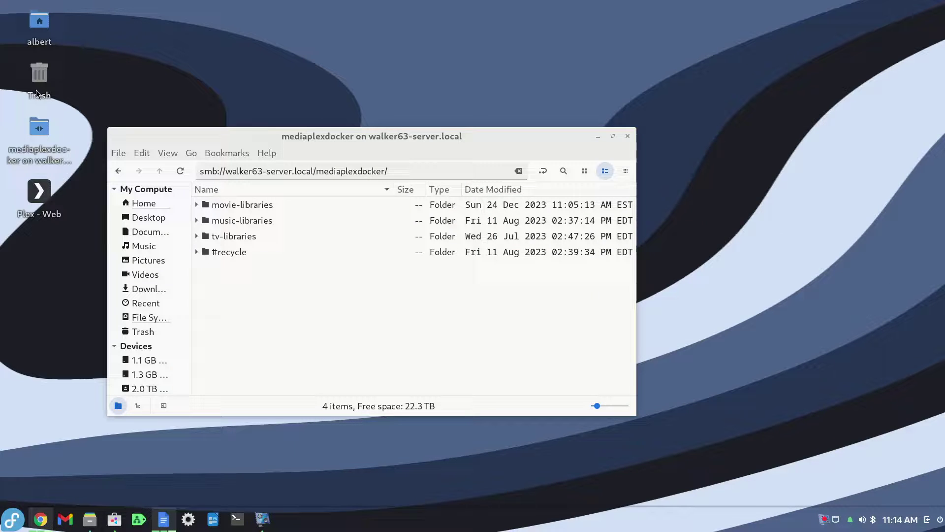
pyautogui.moveTo(274, 131); pyautogui.dragTo(338, 87)
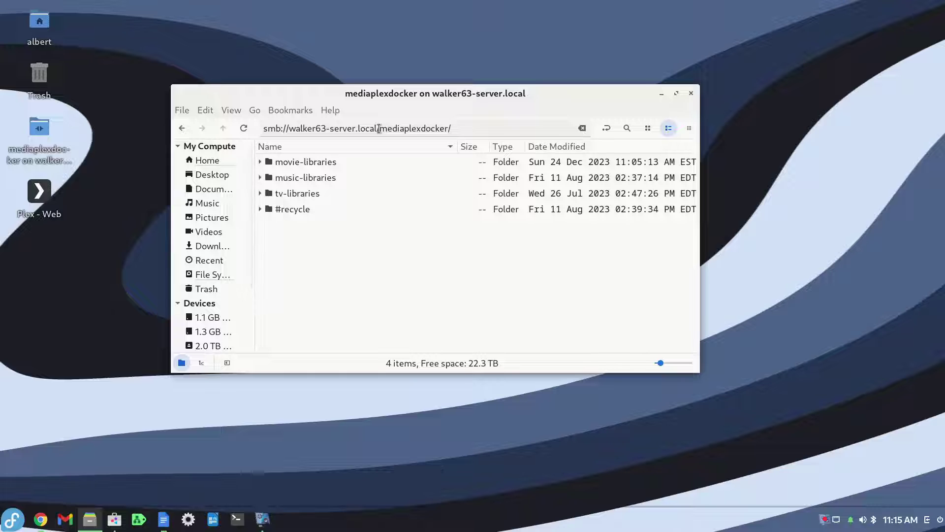
pyautogui.moveTo(380, 128); pyautogui.dragTo(452, 135)
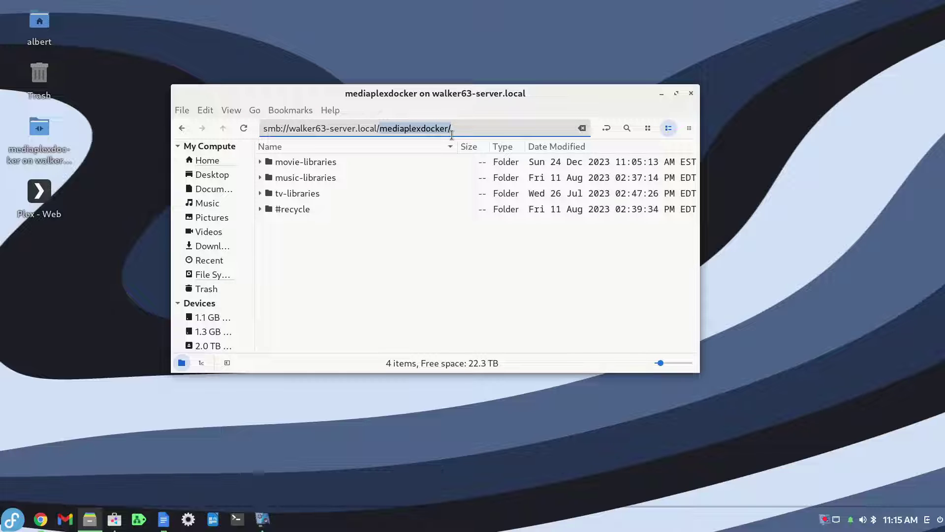
pyautogui.click(439, 129)
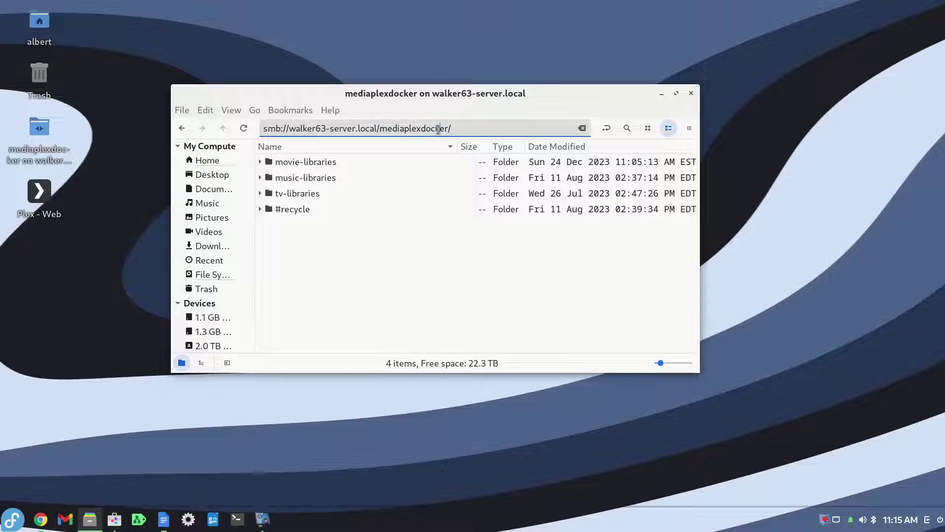
pyautogui.doubleClick(316, 162)
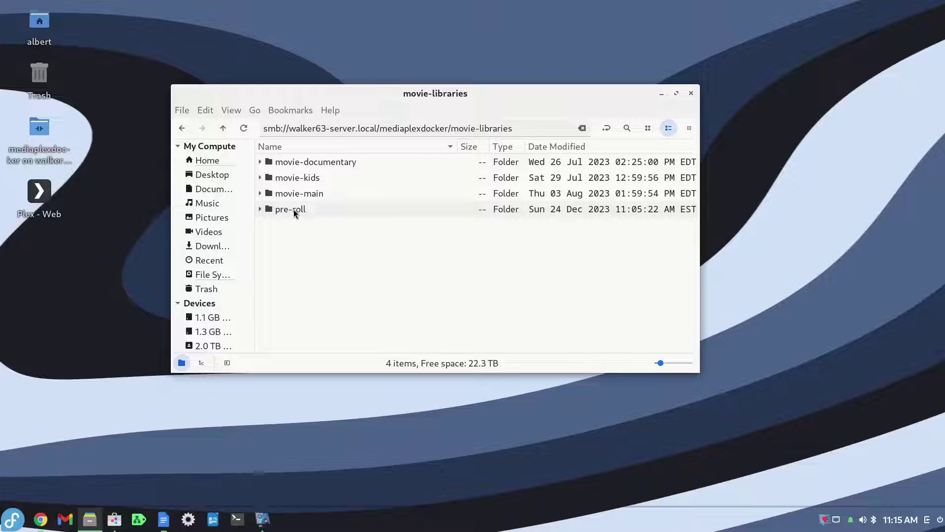
pyautogui.doubleClick(293, 209)
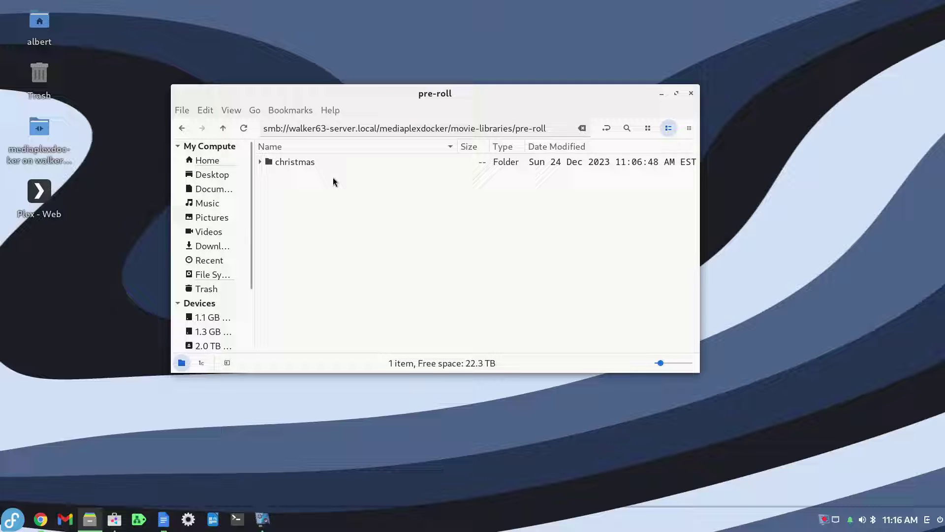
pyautogui.doubleClick(303, 161)
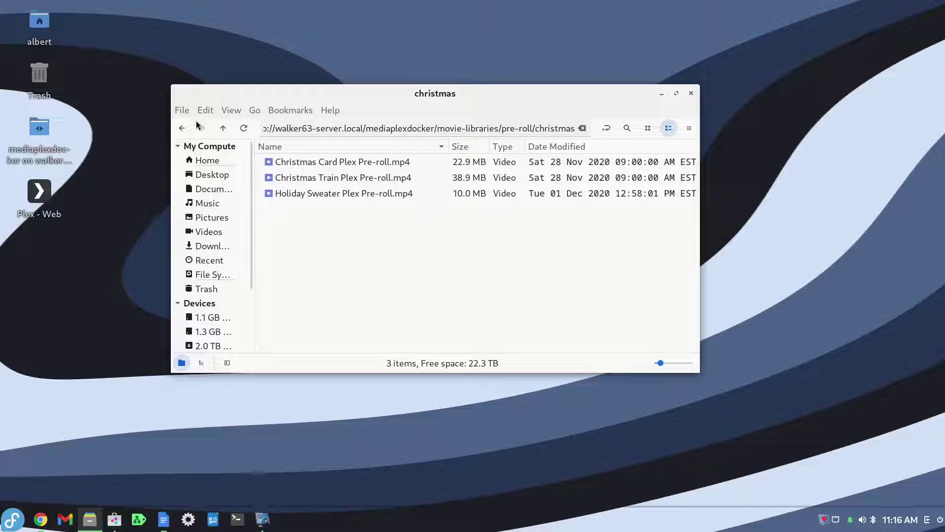
pyautogui.moveTo(266, 92); pyautogui.dragTo(459, 49)
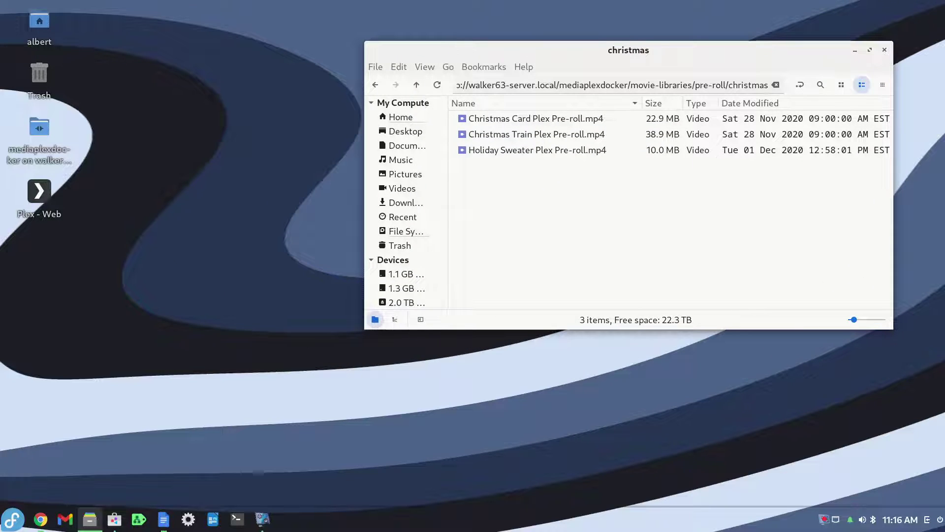
# - Switch to Plex, maximize its window and start adding a library of type Other Videos with the default name
pyautogui.hotkey('alt', 'Tab')
pyautogui.moveTo(767, 79); pyautogui.dragTo(458, 24)
pyautogui.doubleClick(458, 24)
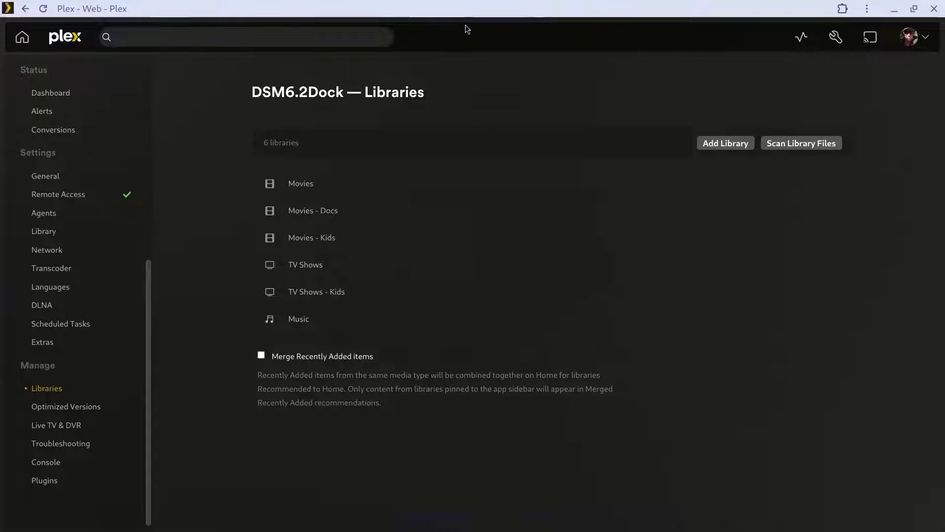
pyautogui.moveTo(426, 329)
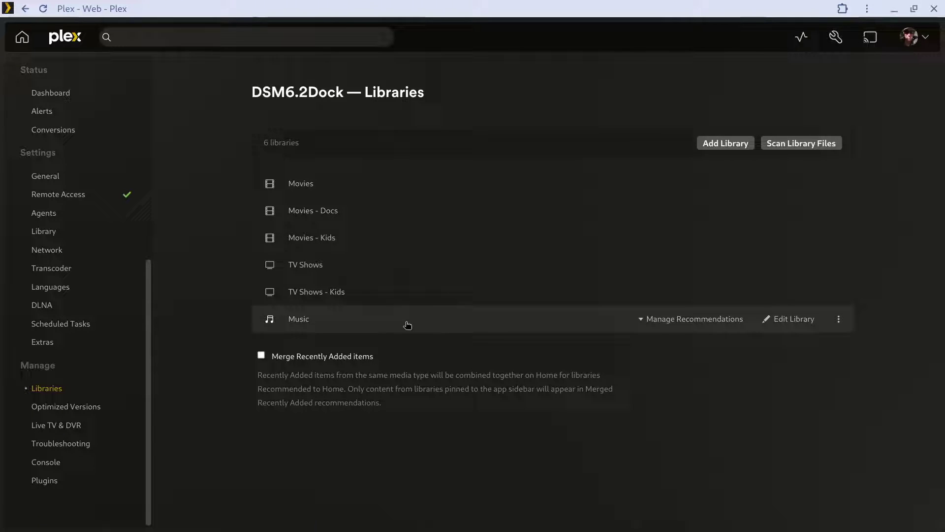
pyautogui.click(705, 143)
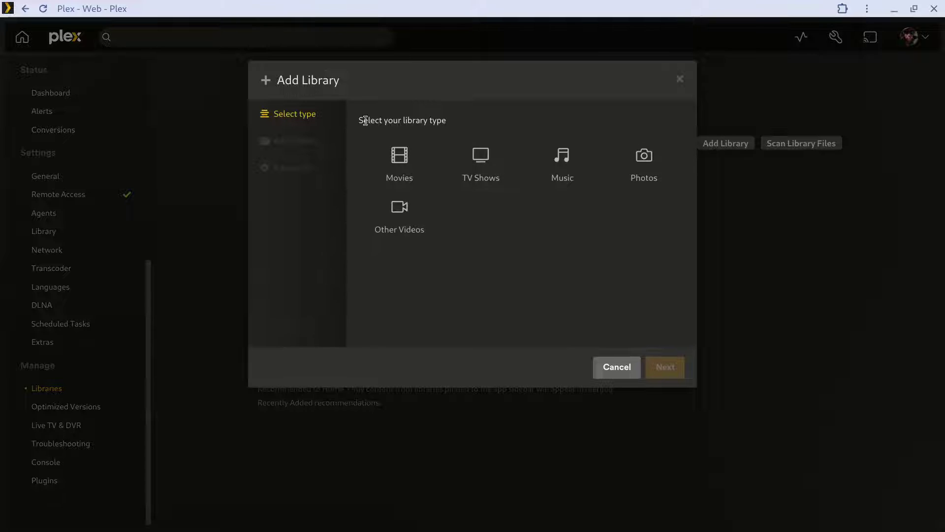
pyautogui.click(401, 208)
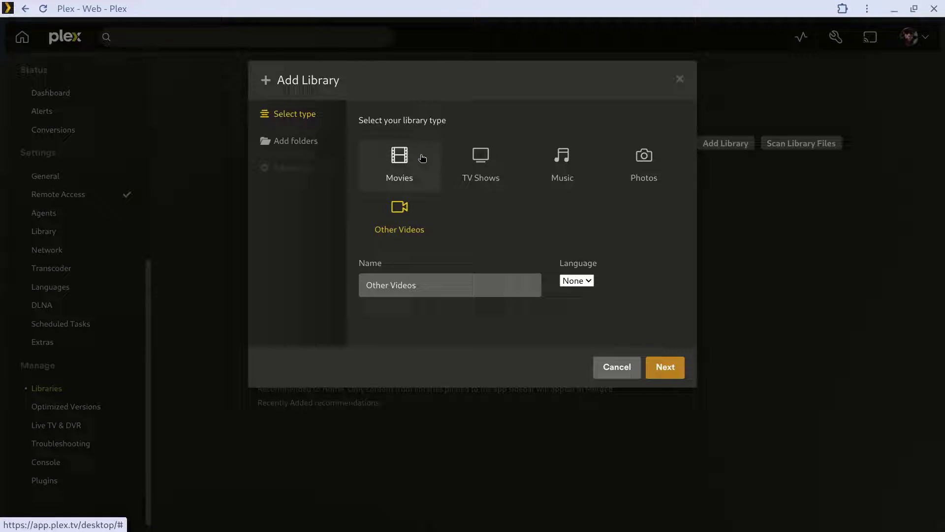
pyautogui.click(671, 372)
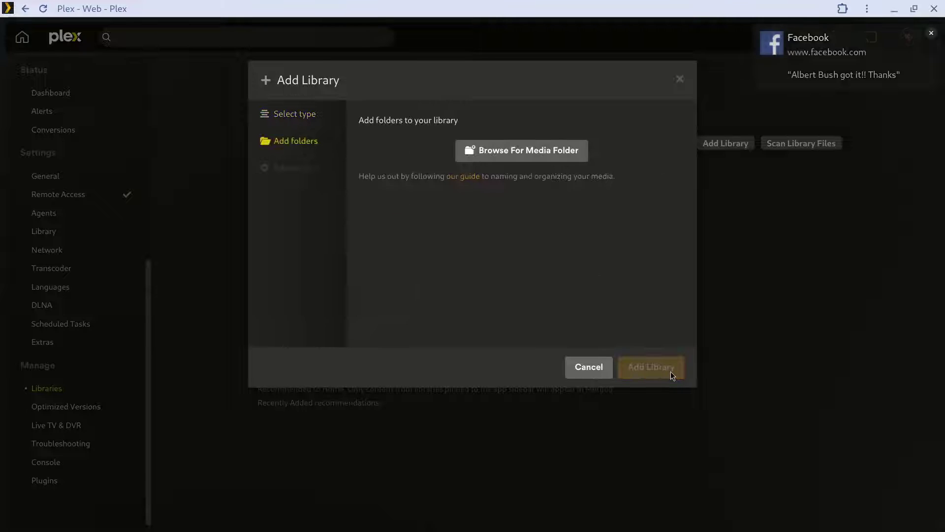
# - Add the folder /plexmediahere/movie-libraries/pre-roll/christmas to the new library and create the library
pyautogui.click(503, 149)
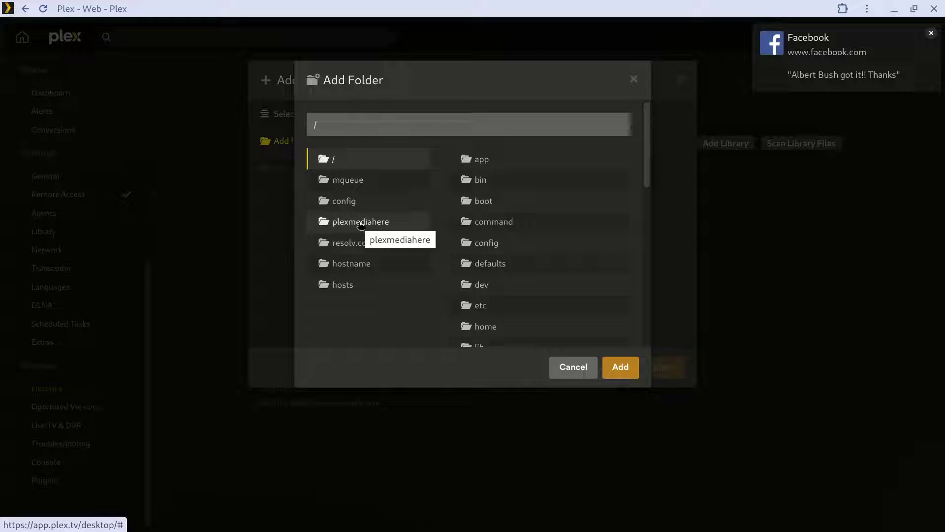
pyautogui.click(360, 222)
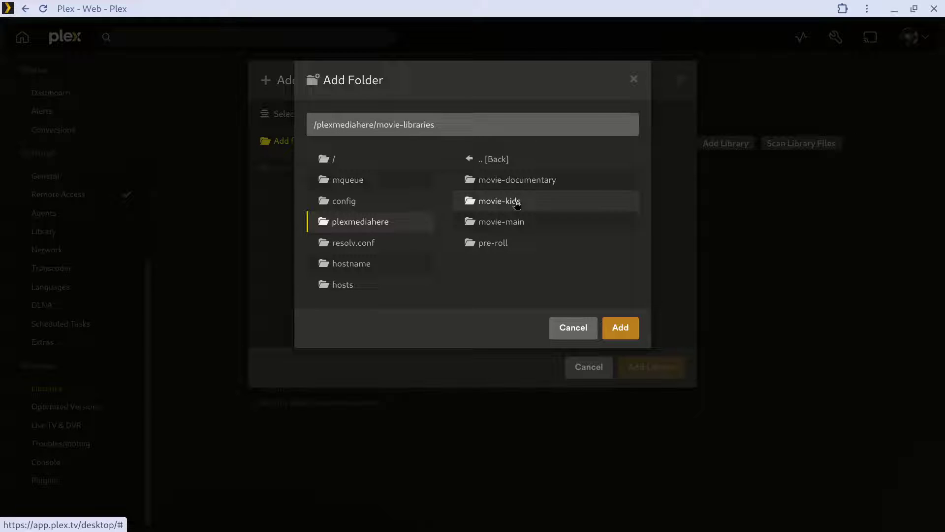
pyautogui.click(501, 245)
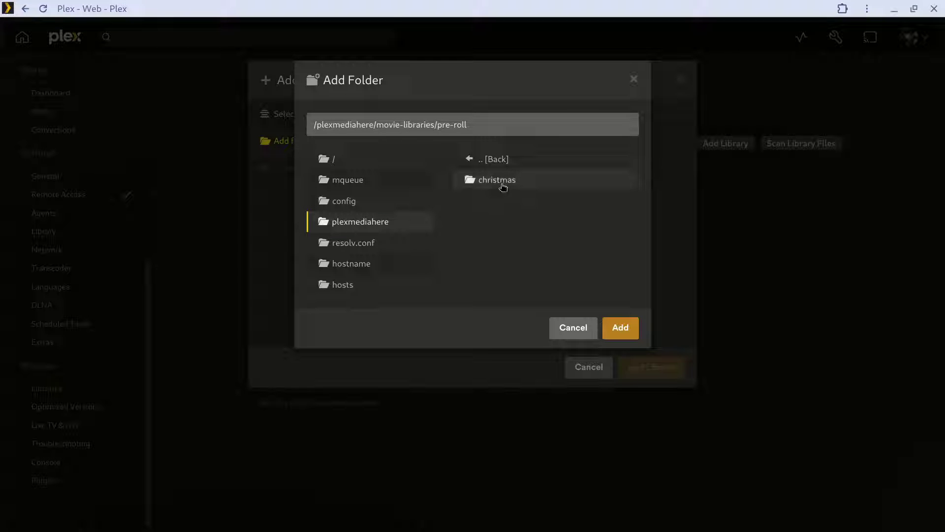
pyautogui.click(501, 183)
pyautogui.click(619, 330)
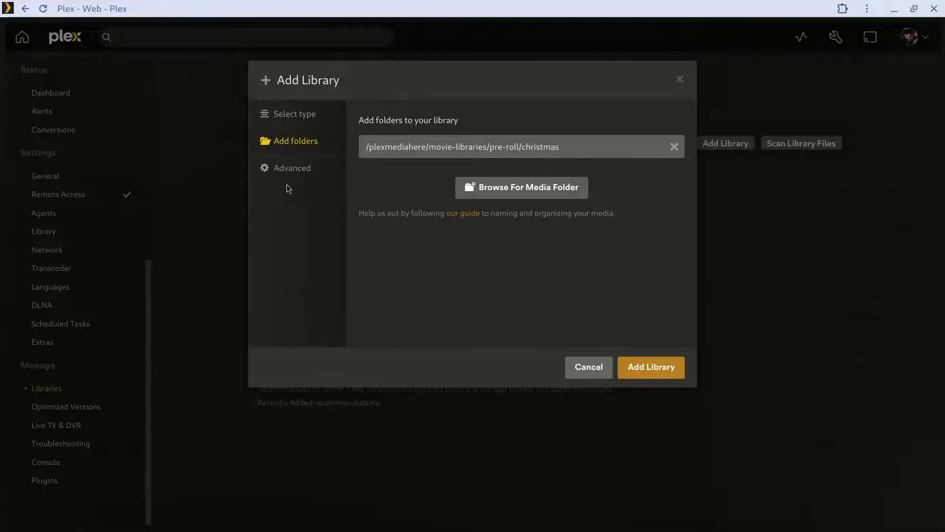
pyautogui.click(296, 171)
pyautogui.click(651, 365)
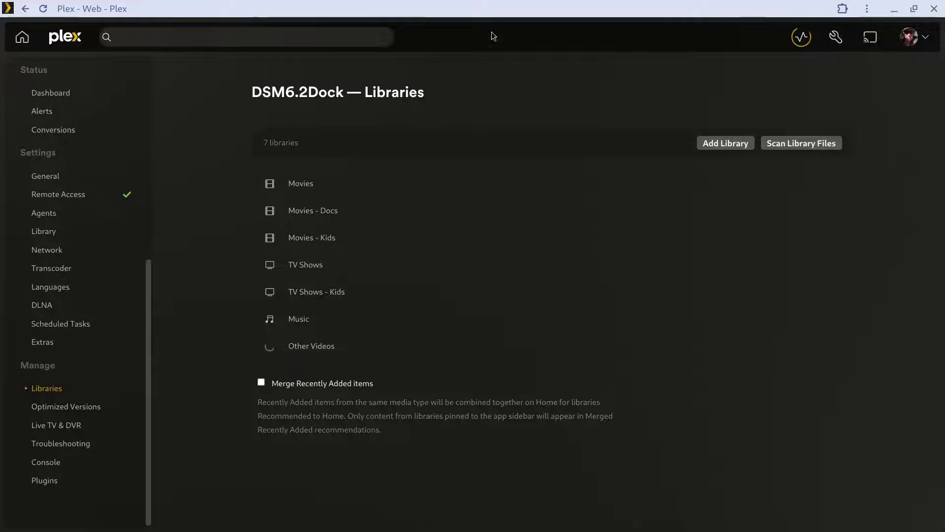
# - Restore the Plex window to its smaller size and launch Text Editor
pyautogui.doubleClick(452, 12)
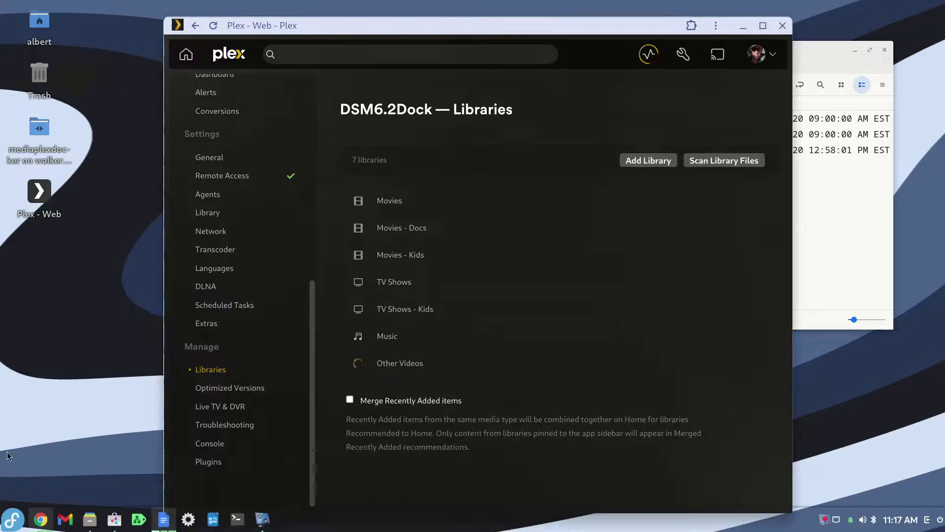
pyautogui.click(12, 520)
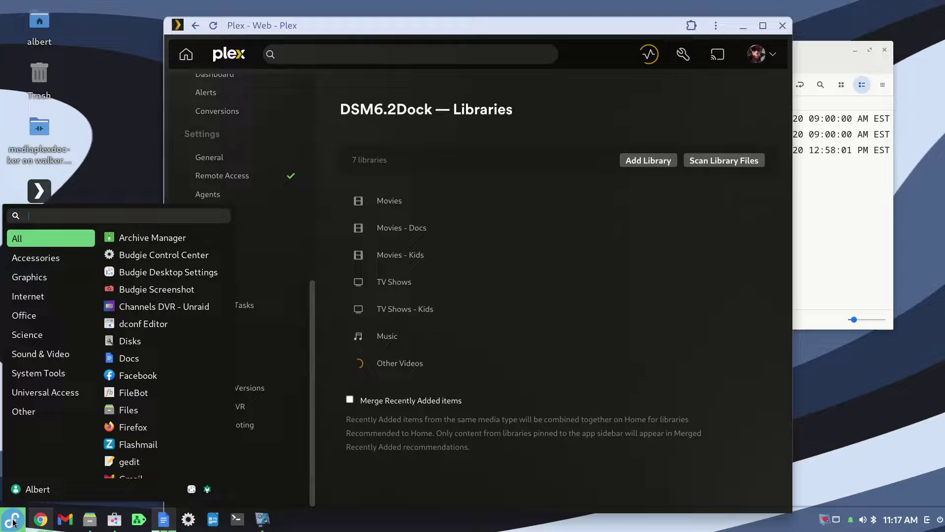
pyautogui.write('tex')
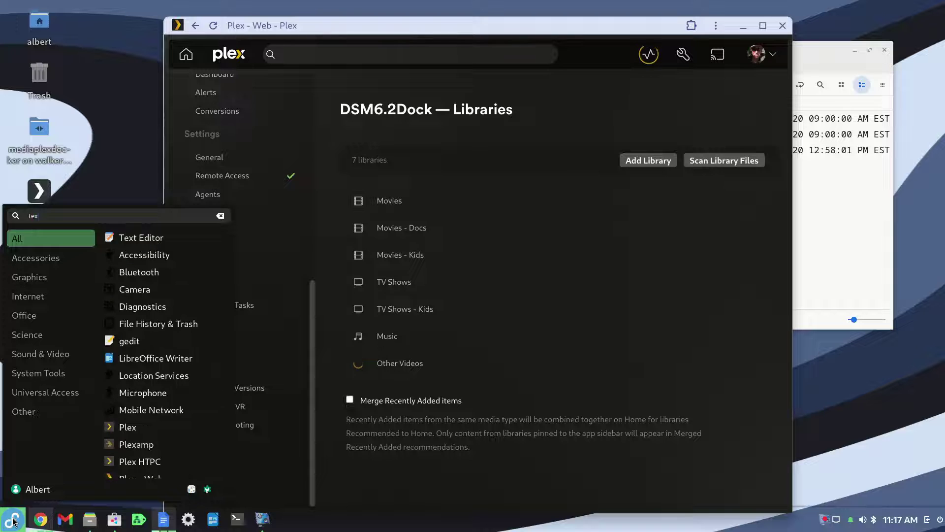
pyautogui.click(147, 242)
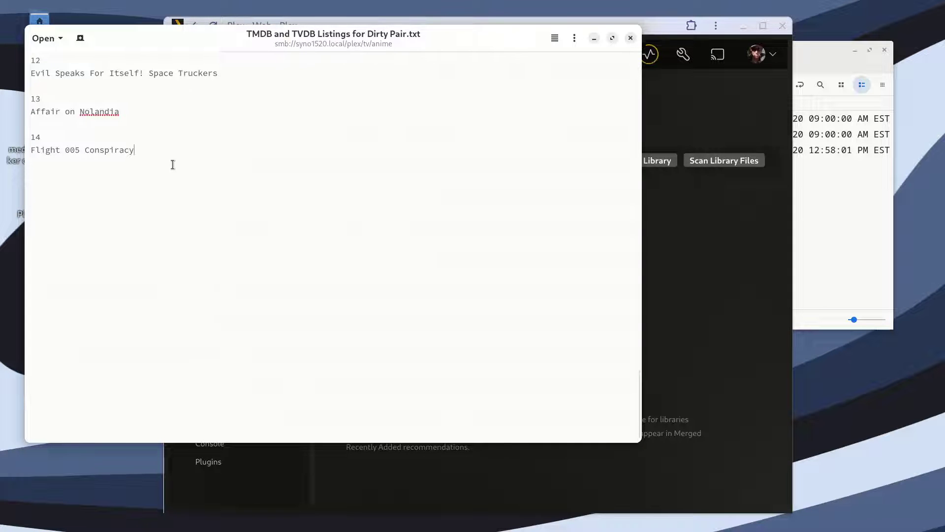
# - Delete all of the existing Dirty Pair listings from the open text document so it is blank
pyautogui.moveTo(173, 165); pyautogui.dragTo(1, 3)
pyautogui.press('Delete')
pyautogui.hotkey('ctrl', 'a')
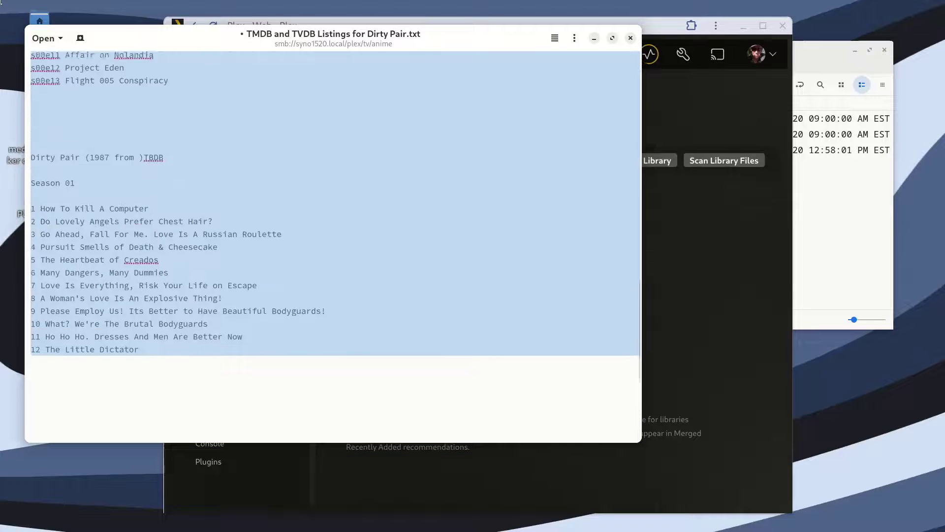
pyautogui.scroll(10, 222, 254)
pyautogui.hotkey('ctrl', 'v')
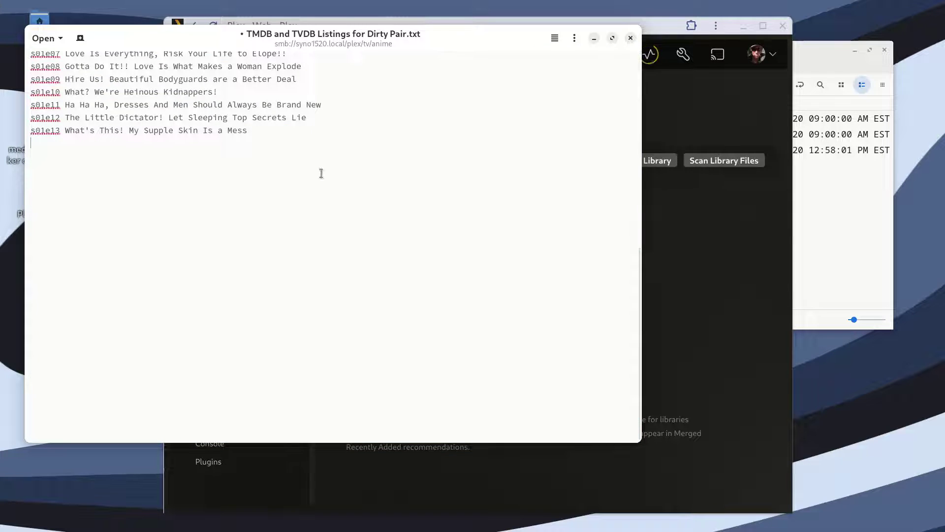
pyautogui.hotkey('shift', 'Up')
pyautogui.hotkey('shift', 'Up')
pyautogui.hotkey('shift', 'Up')
pyautogui.hotkey('shift', 'Up')
pyautogui.hotkey('shift', 'Up')
pyautogui.hotkey('shift', 'Up')
pyautogui.hotkey('shift', 'Up')
pyautogui.hotkey('shift', 'Up')
pyautogui.hotkey('shift', 'Up')
pyautogui.hotkey('shift', 'Up')
pyautogui.hotkey('shift', 'Up')
pyautogui.hotkey('shift', 'Up')
pyautogui.hotkey('shift', 'Up')
pyautogui.hotkey('shift', 'Up')
pyautogui.hotkey('shift', 'Up')
pyautogui.hotkey('shift', 'Up')
pyautogui.hotkey('shift', 'Up')
pyautogui.hotkey('shift', 'Up')
pyautogui.hotkey('shift', 'Up')
pyautogui.hotkey('shift', 'Up')
pyautogui.press('Delete')
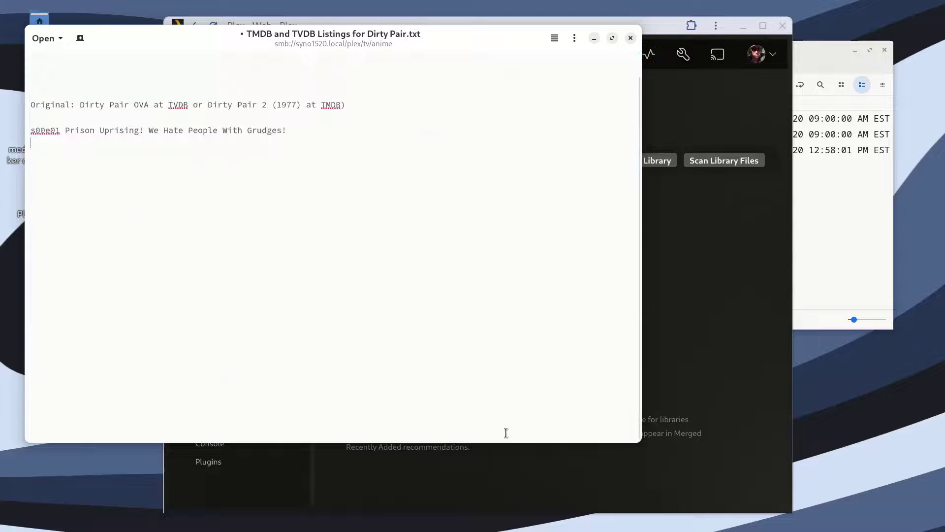
pyautogui.hotkey('ctrl', 'shift', 'Home')
pyautogui.press('Delete')
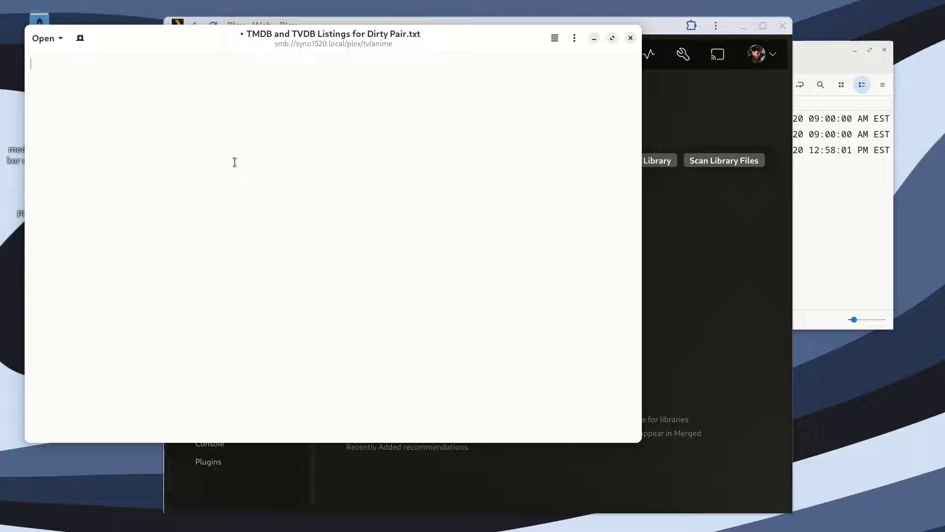
# - Open the Other Videos library in Plex and copy the file path of Holiday Sweater Plex Pre-roll into the blank Text Editor document
pyautogui.moveTo(664, 37); pyautogui.dragTo(772, 36)
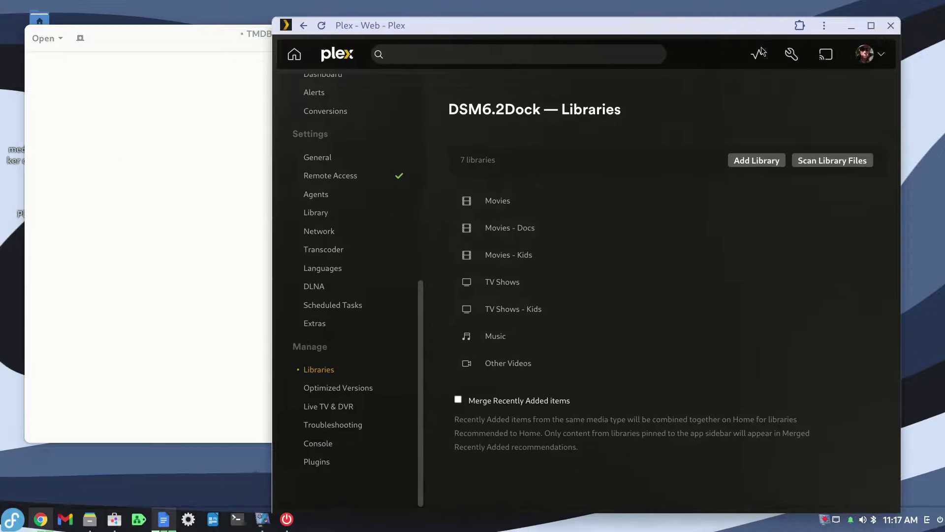
pyautogui.click(502, 365)
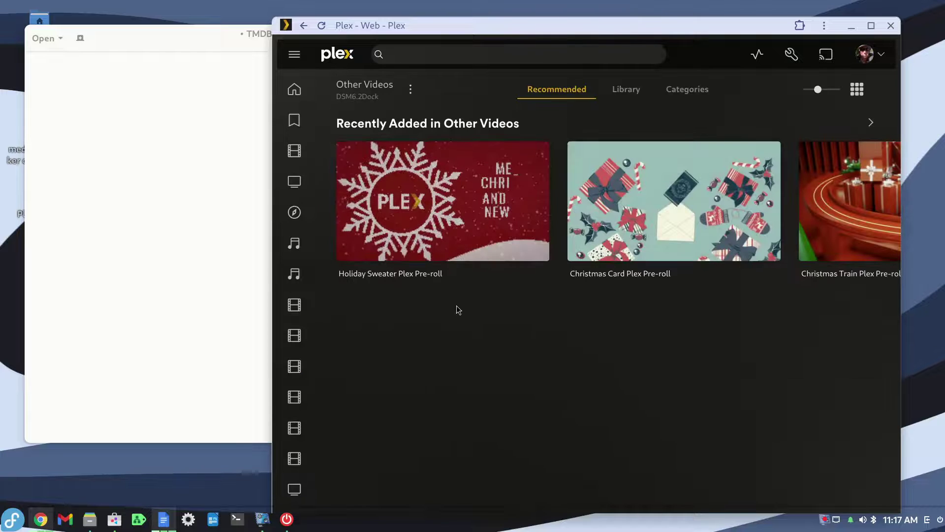
pyautogui.click(346, 252)
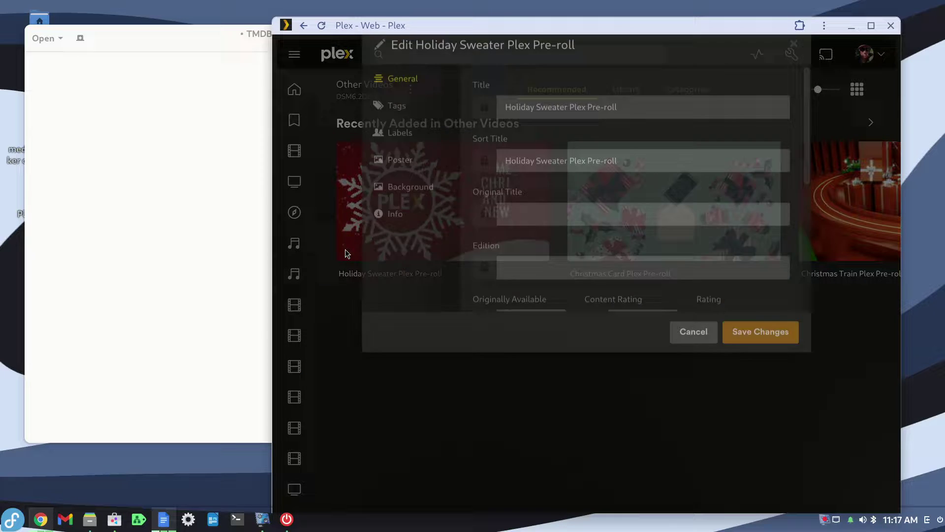
pyautogui.click(432, 272)
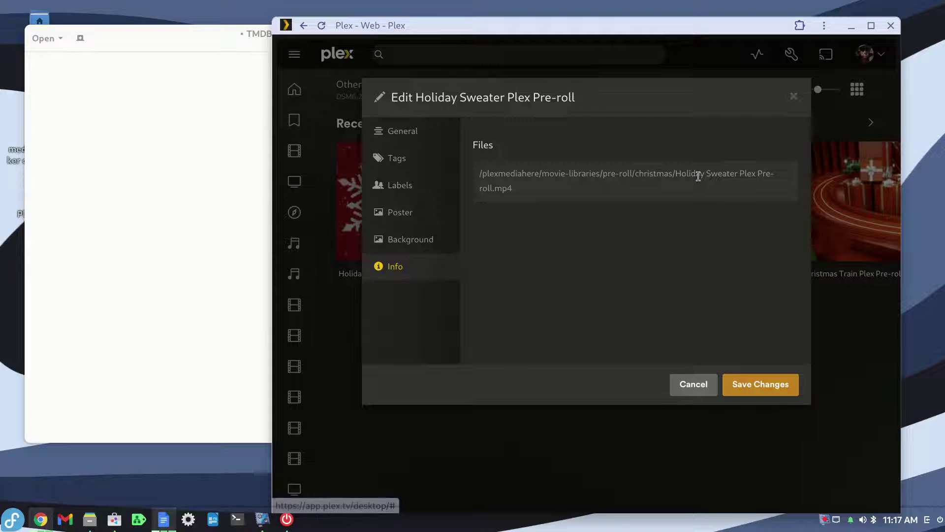
pyautogui.moveTo(546, 190); pyautogui.dragTo(473, 175)
pyautogui.hotkey('ctrl', 'c')
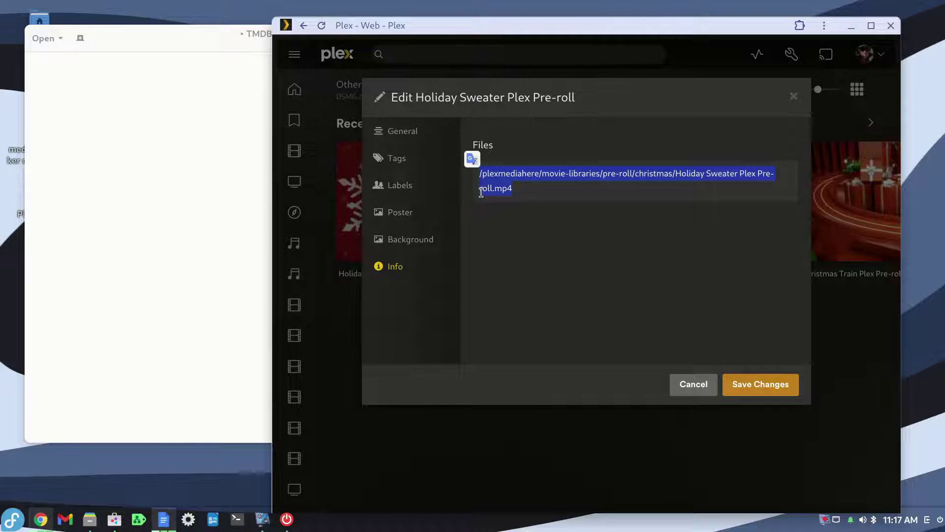
pyautogui.click(118, 96)
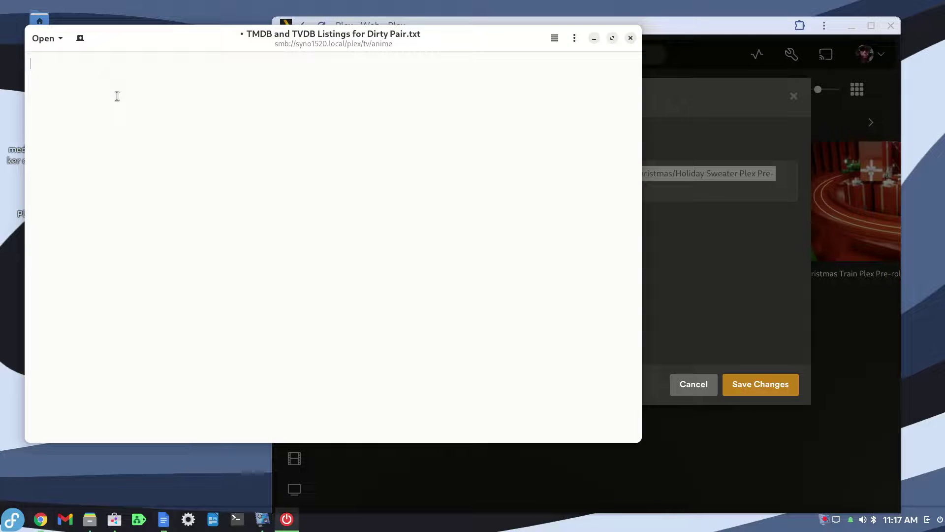
pyautogui.hotkey('ctrl', 'v')
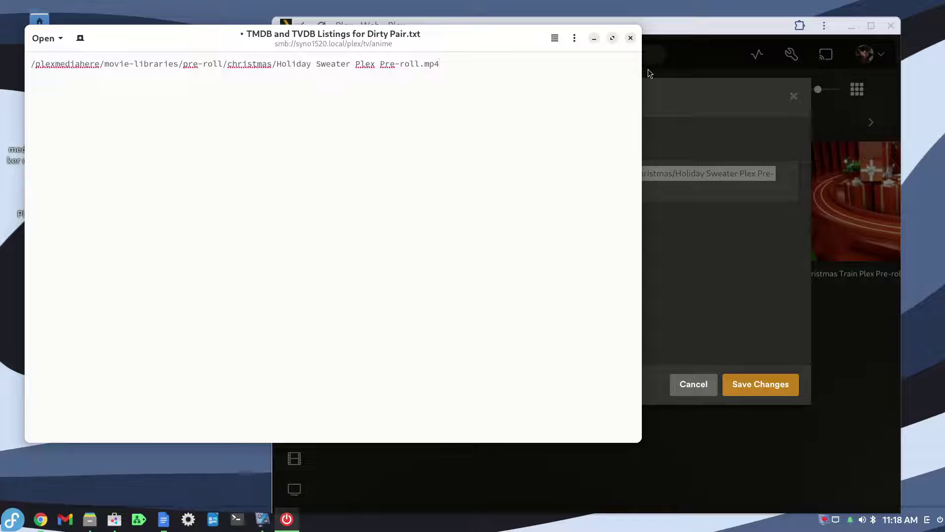
# - Add a semicolon after the first path, append the Christmas Card Plex Pre-roll file path from Plex and end it with a semicolon
pyautogui.click(703, 25)
pyautogui.click(694, 385)
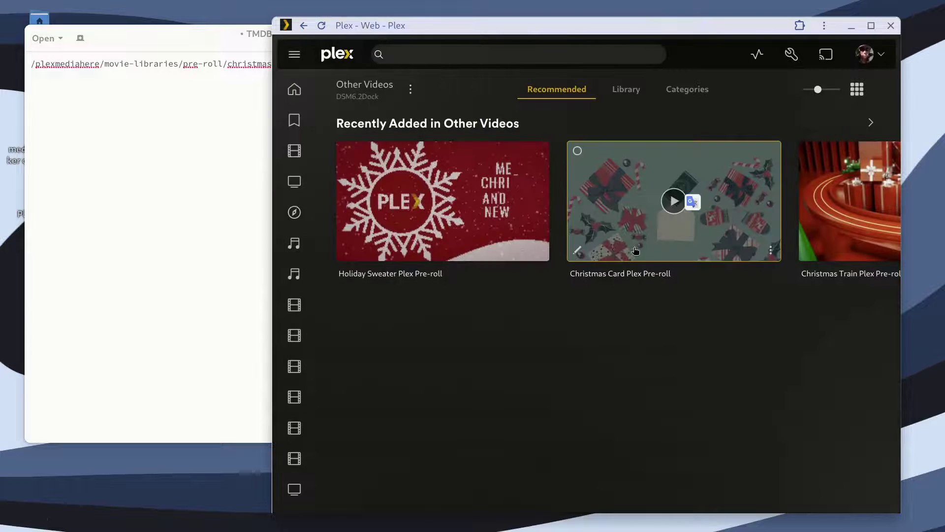
pyautogui.click(578, 252)
pyautogui.click(394, 266)
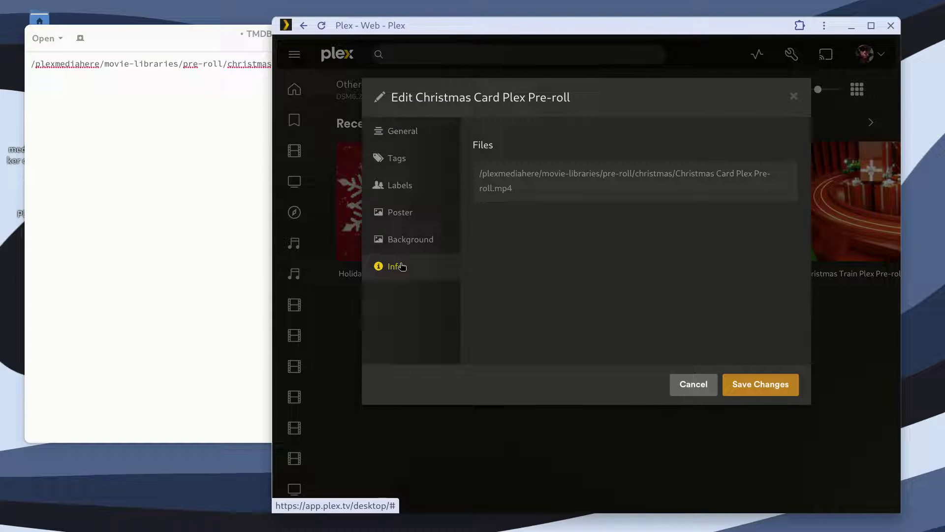
pyautogui.moveTo(416, 140); pyautogui.dragTo(490, 181)
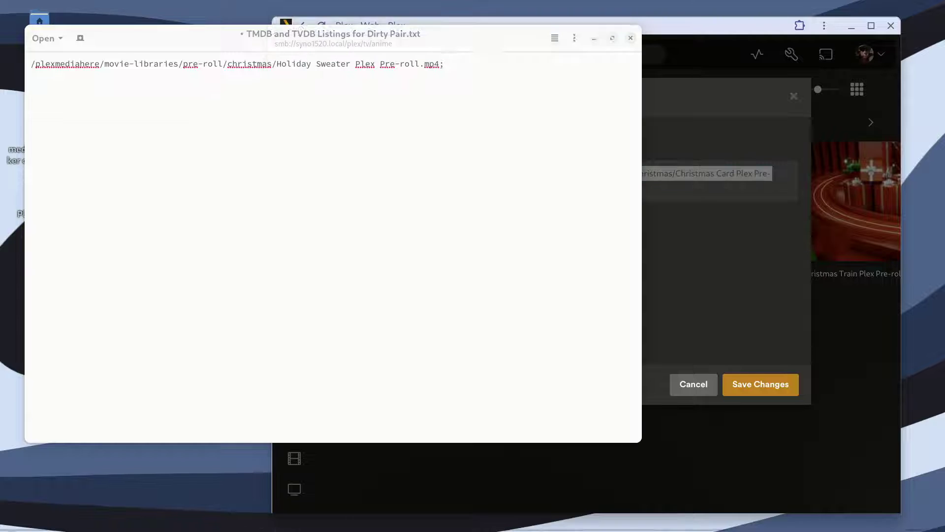
pyautogui.hotkey('alt', 'Tab')
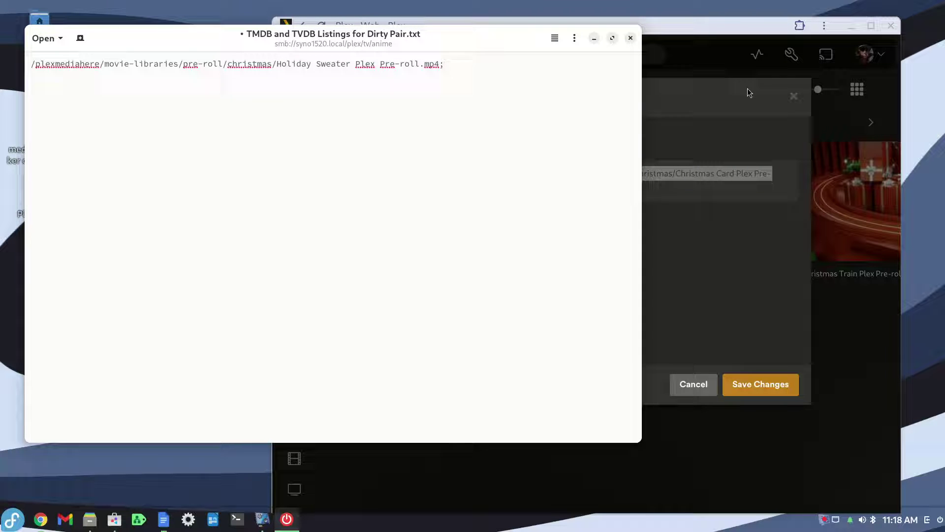
pyautogui.write('/plexmediahere/movie-libraries/pre-roll/christmas/Christmas Card Plex Pre-roll.mp4')
pyautogui.press('Return')
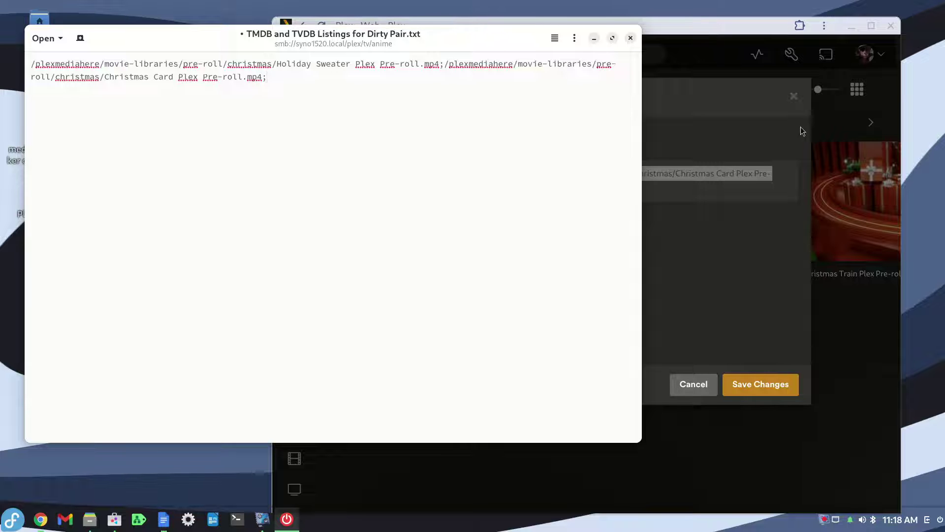
# - Copy the Christmas Train Plex Pre-roll file path from its info in Plex and append it to the path list in Text Editor
pyautogui.click(722, 361)
pyautogui.click(690, 384)
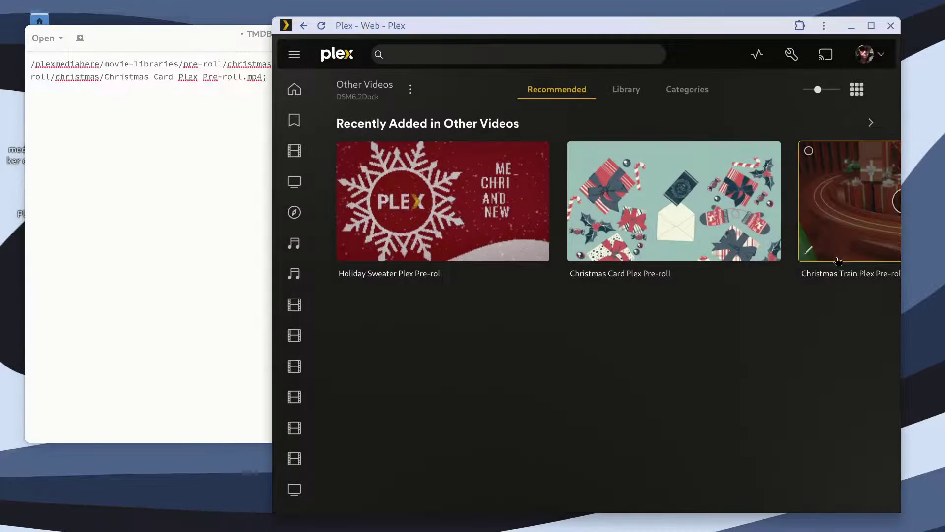
pyautogui.click(809, 253)
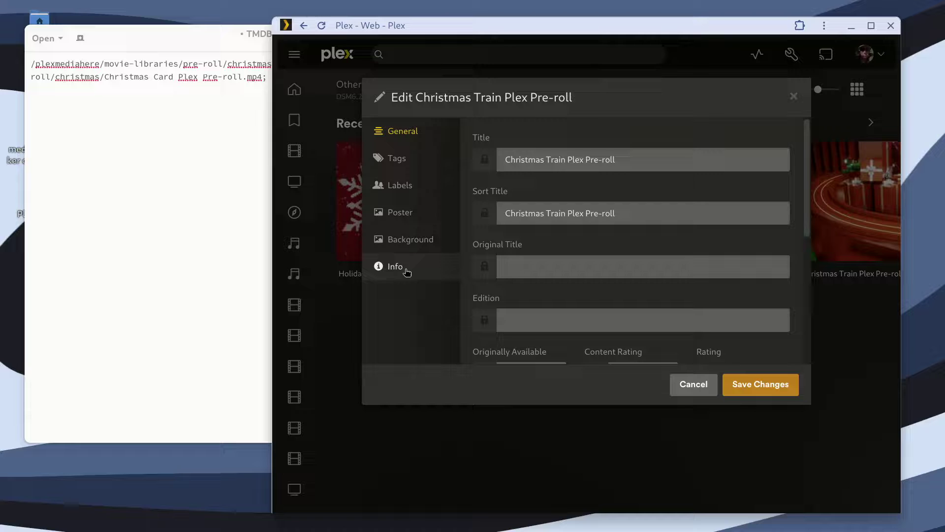
pyautogui.click(396, 266)
pyautogui.moveTo(535, 193); pyautogui.dragTo(467, 180)
pyautogui.hotkey('ctrl', 'c')
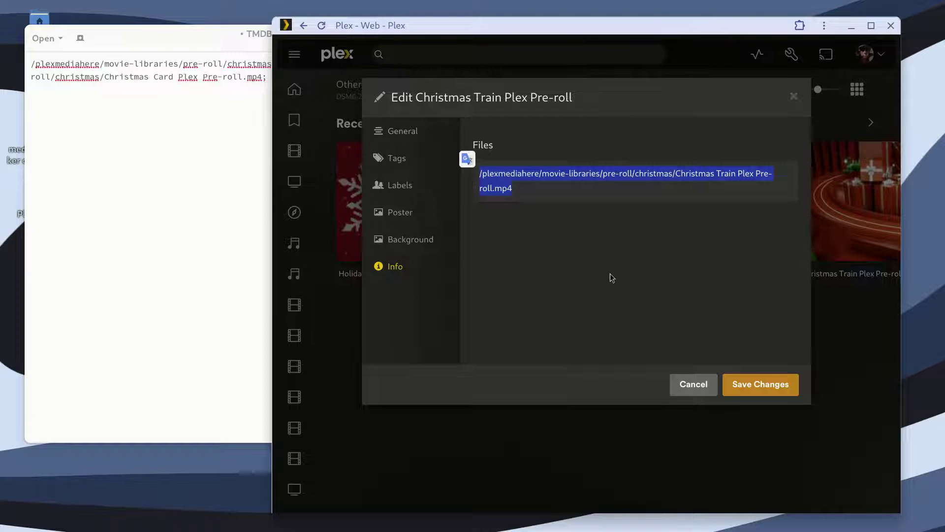
pyautogui.click(694, 384)
pyautogui.hotkey('alt', 'Tab')
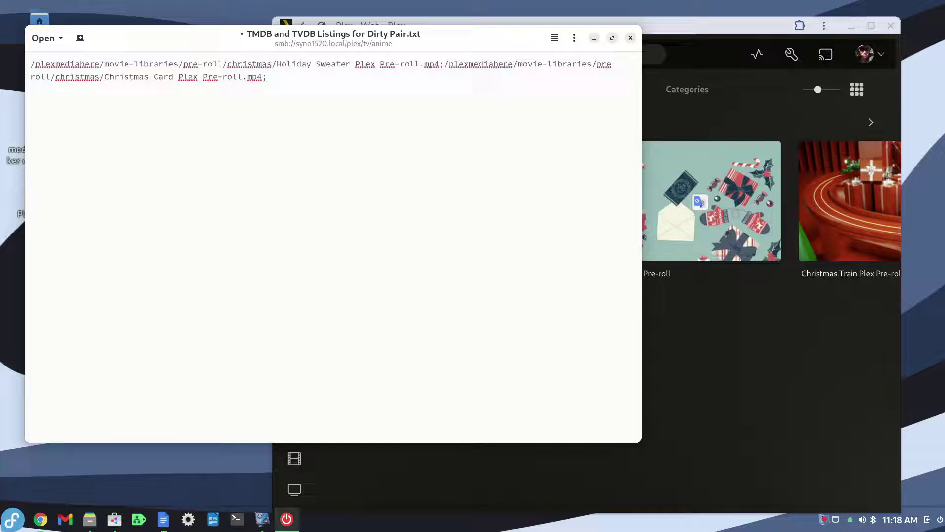
pyautogui.hotkey('ctrl', 'v')
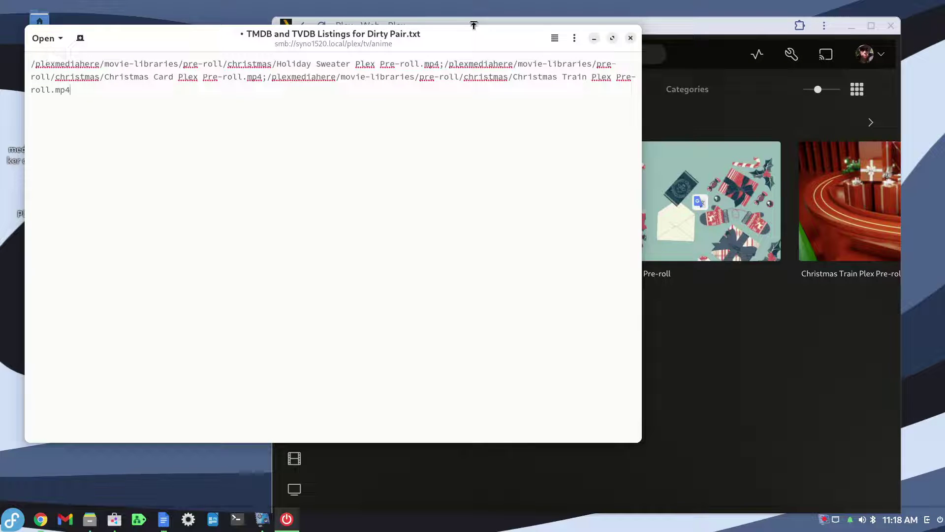
# - Copy the complete semicolon-separated path list and open the DSM6.2Dock server's Extras settings in a maximized Plex window
pyautogui.hotkey('ctrl', 'a')
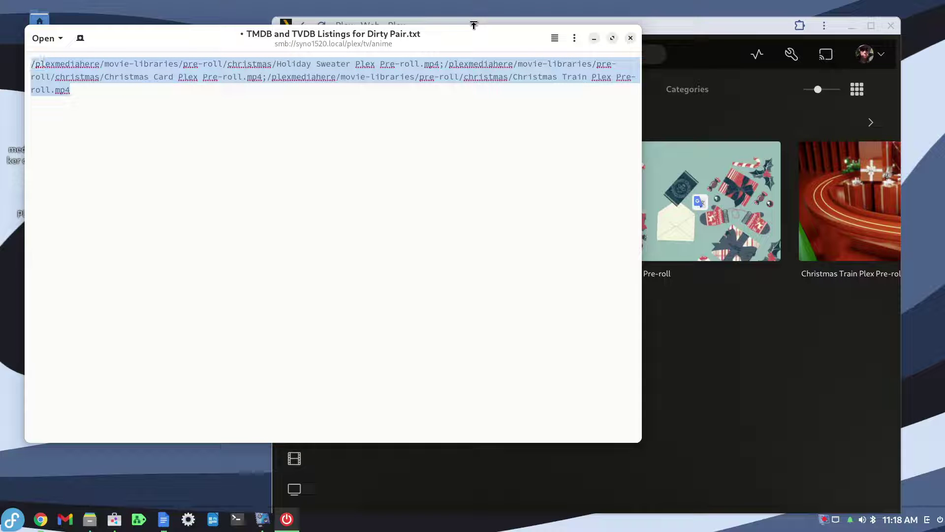
pyautogui.click(769, 63)
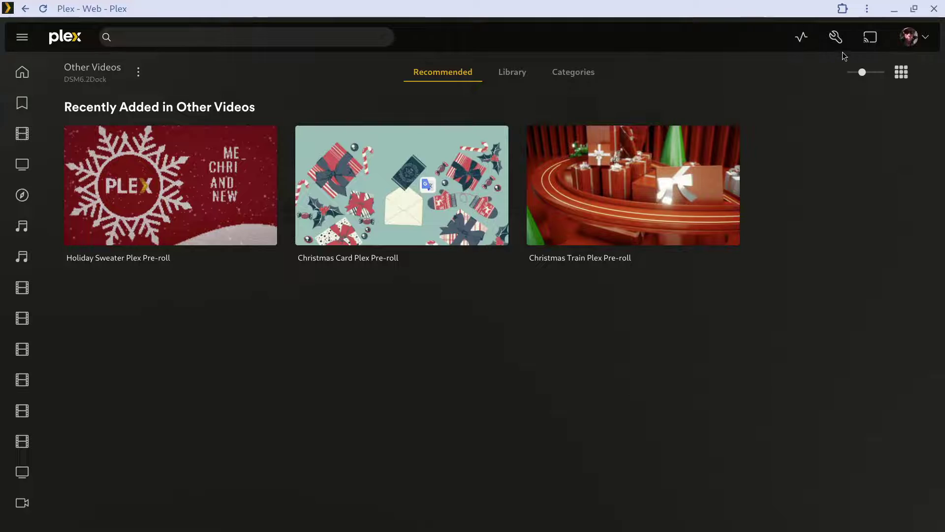
pyautogui.click(835, 37)
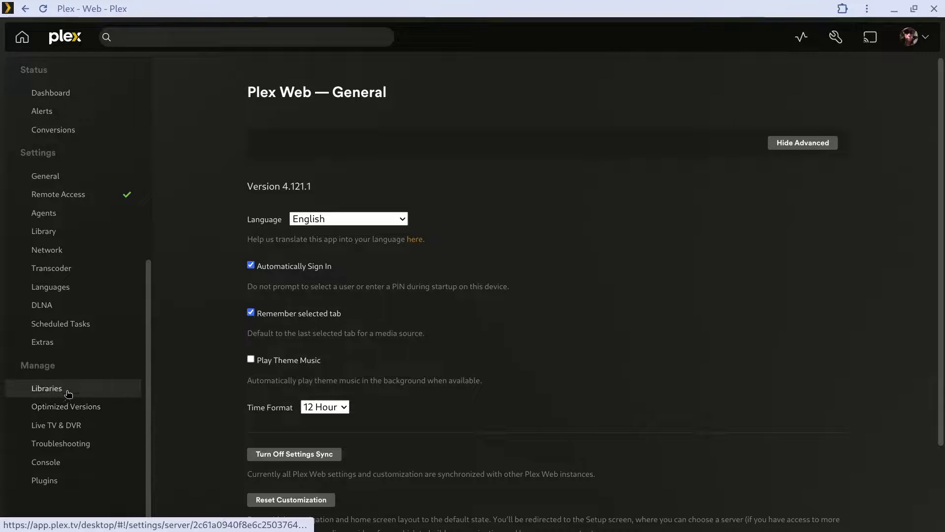
pyautogui.click(46, 343)
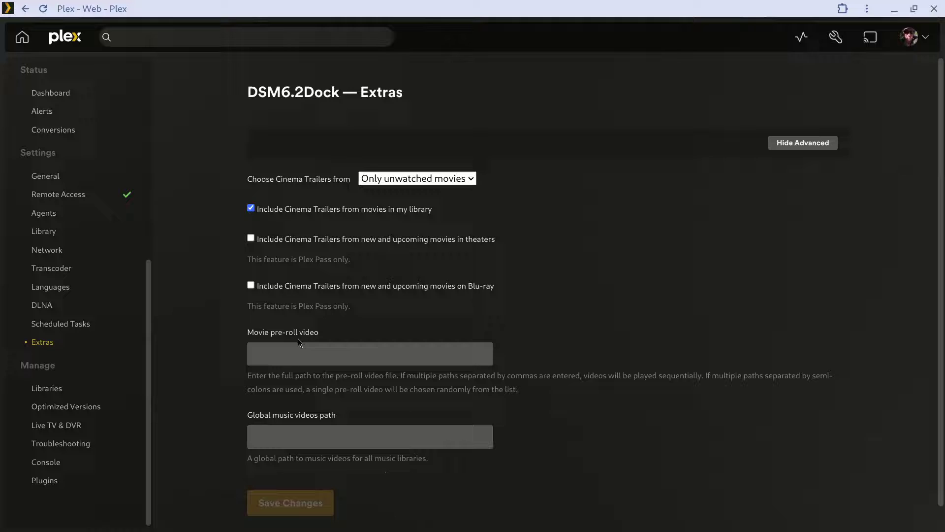
# - Paste the copied path list as the Movie pre-roll video and save the changes
pyautogui.click(295, 350)
pyautogui.rightClick(298, 359)
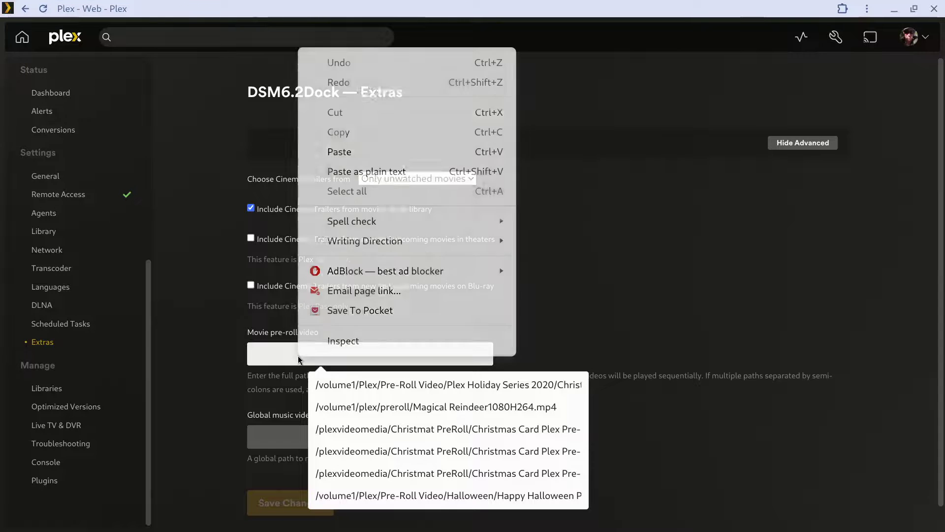
pyautogui.click(346, 152)
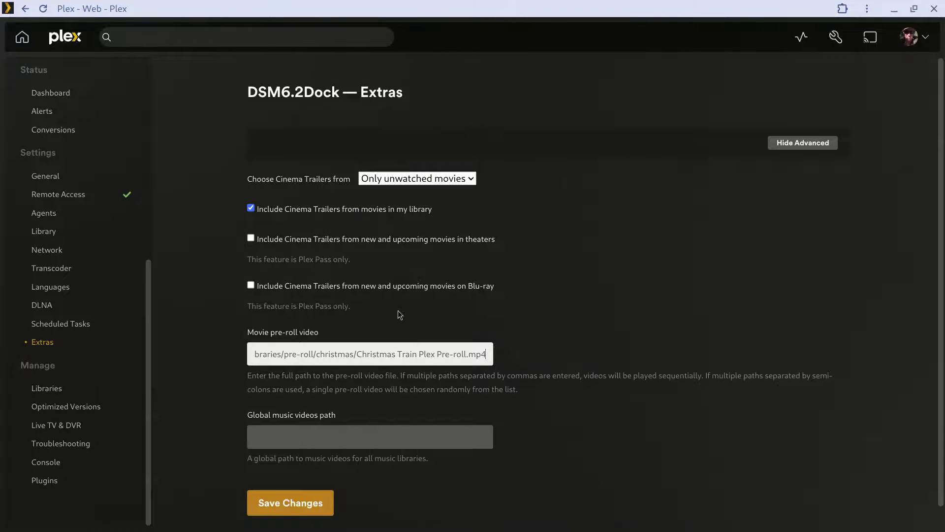
pyautogui.moveTo(421, 354); pyautogui.dragTo(288, 352)
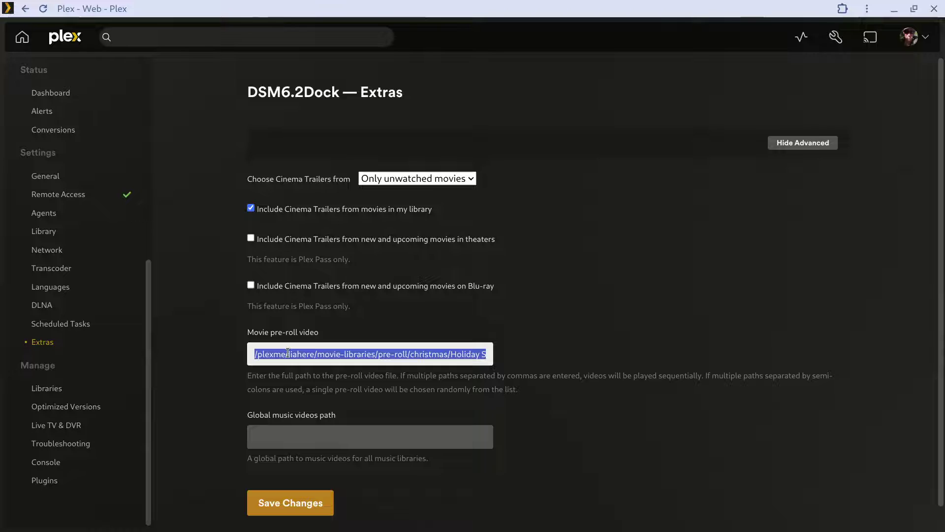
pyautogui.click(295, 500)
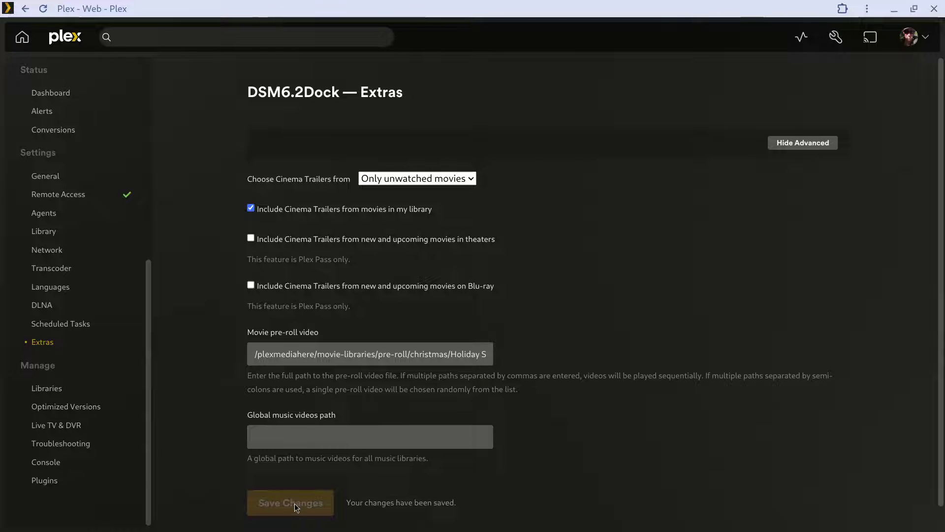
# - Leave the settings for the Plex home screen and open the DSM6.2Dock server's Movies library from the full library list
pyautogui.scroll(5, 67, 129)
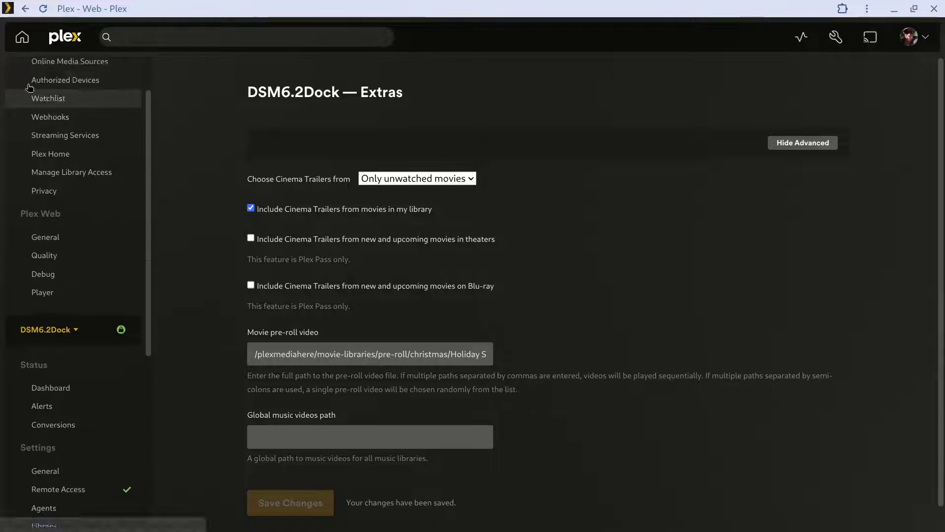
pyautogui.click(28, 41)
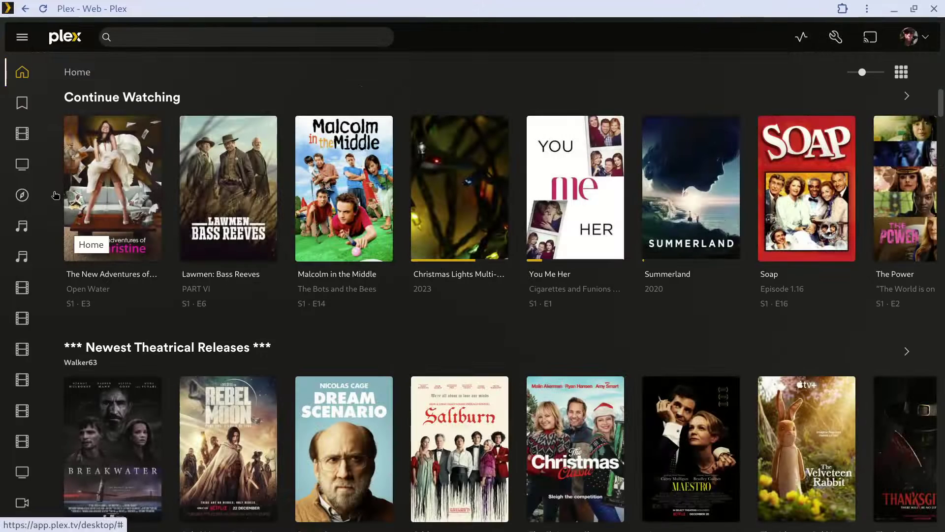
pyautogui.moveTo(30, 157)
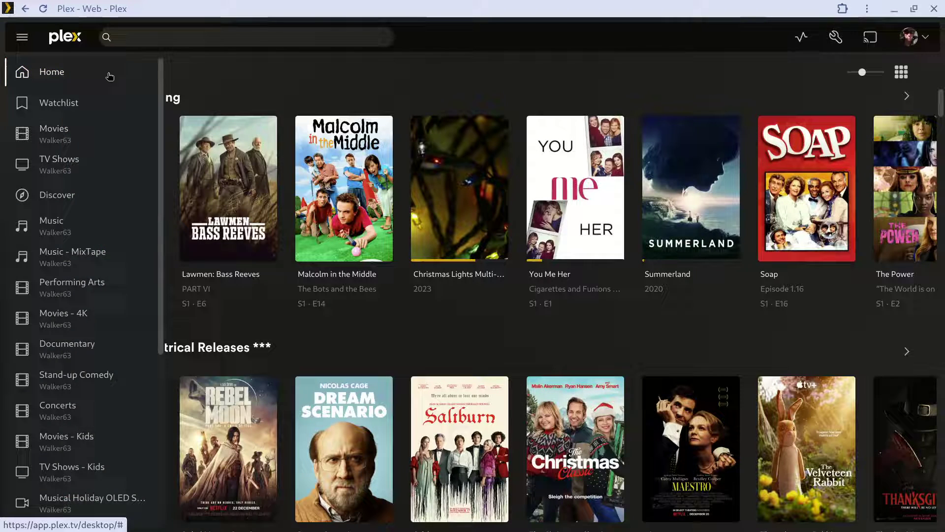
pyautogui.scroll(-6, 123, 362)
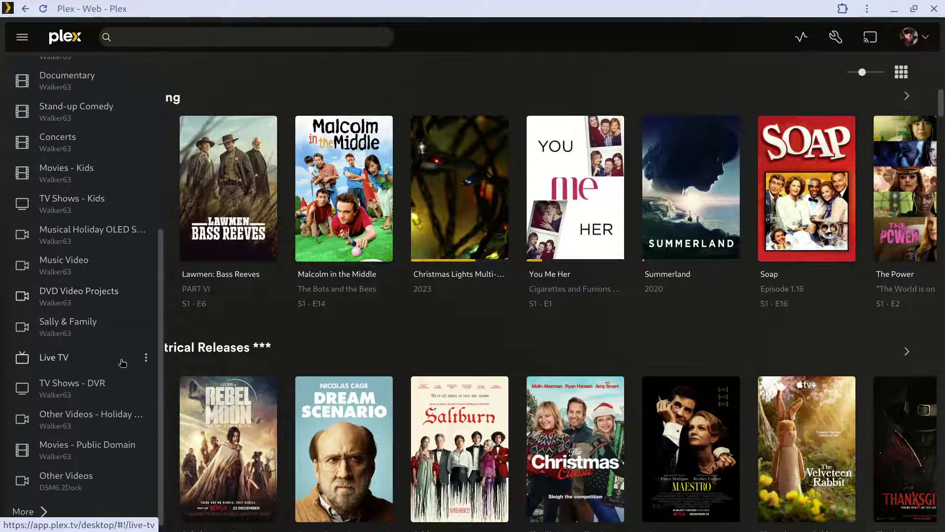
pyautogui.click(29, 512)
pyautogui.scroll(-10, 32, 501)
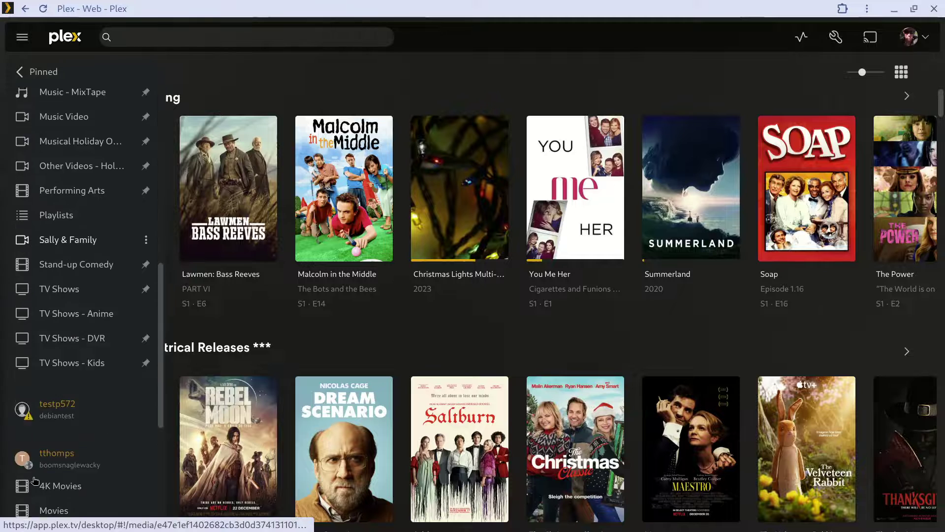
pyautogui.scroll(-3, 41, 472)
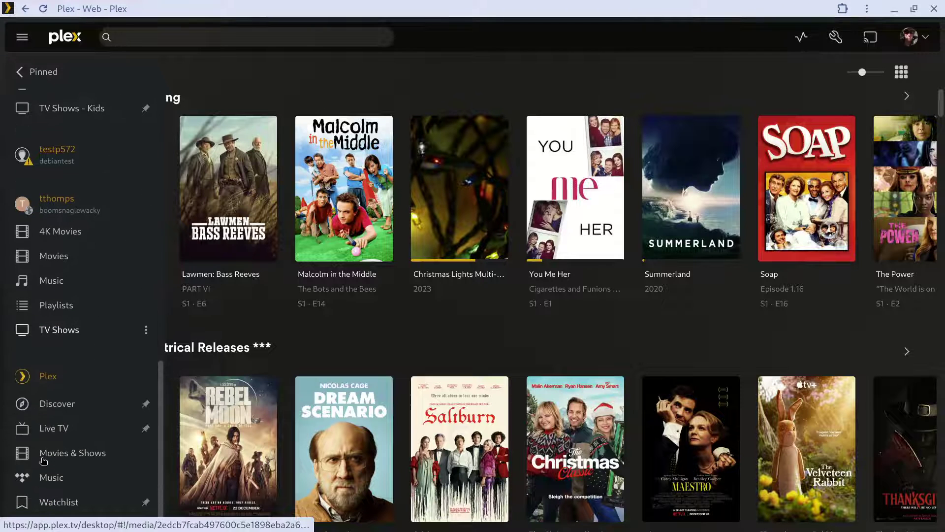
pyautogui.scroll(7, 44, 459)
pyautogui.scroll(10, 43, 460)
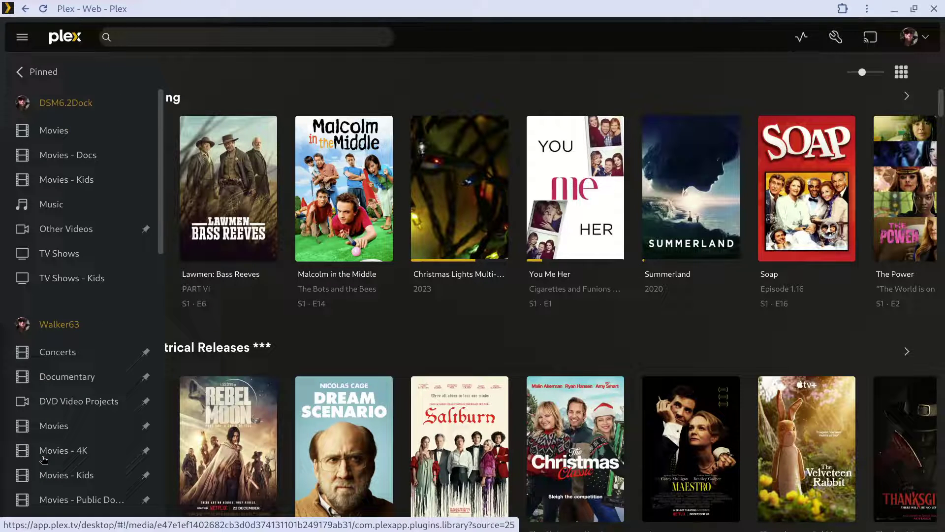
pyautogui.click(54, 131)
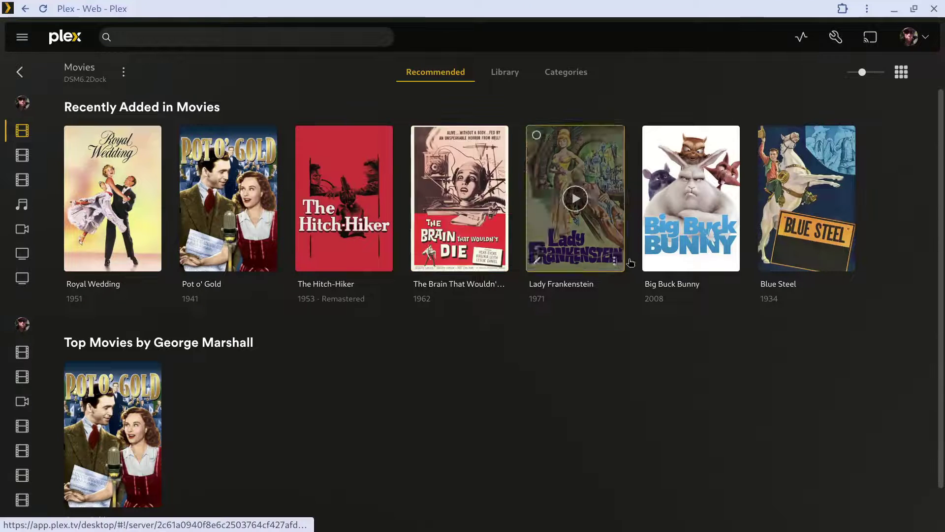
# - Play Big Buck Bunny repeatedly, stopping playback each time, to check which Christmas pre-roll is chosen
pyautogui.click(692, 199)
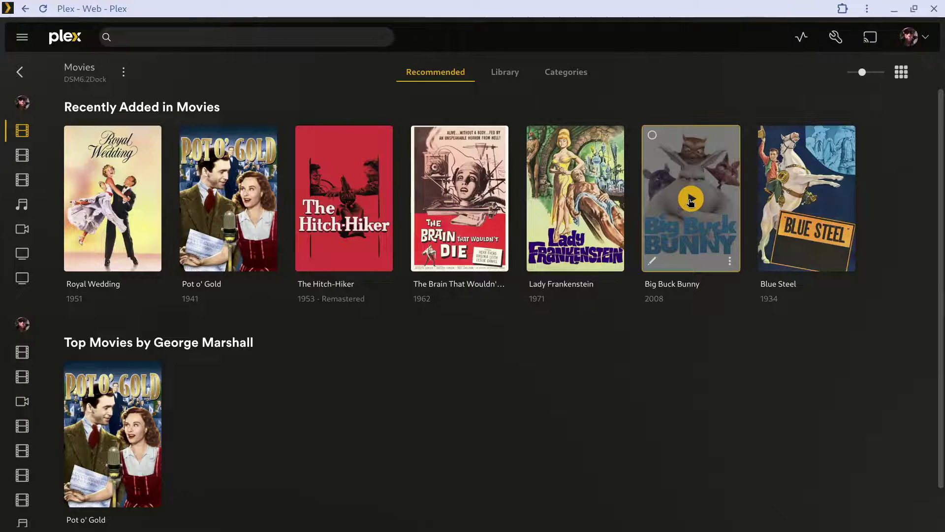
pyautogui.click(691, 200)
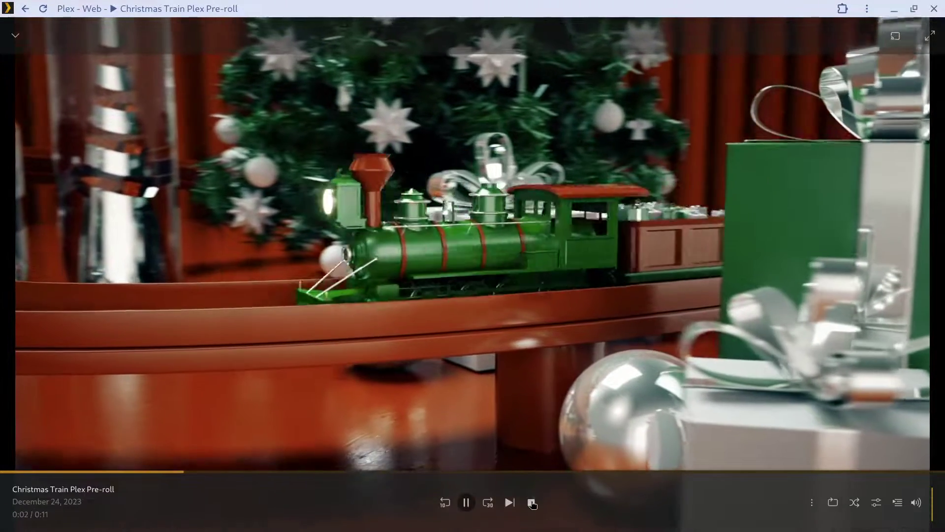
pyautogui.click(531, 502)
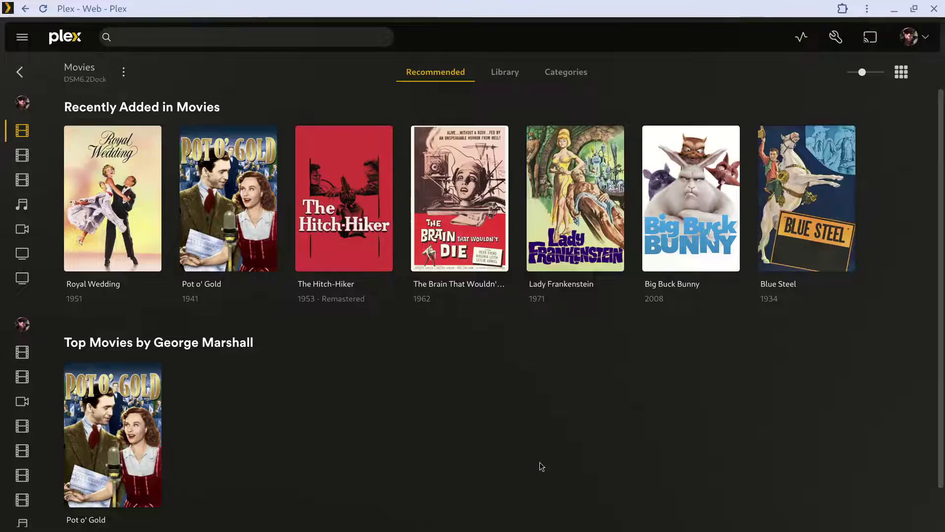
pyautogui.click(690, 199)
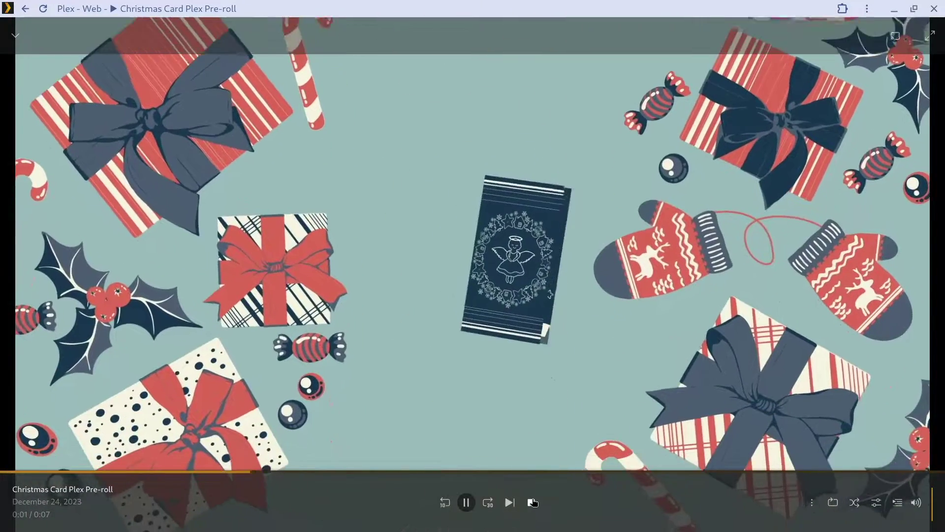
pyautogui.click(532, 502)
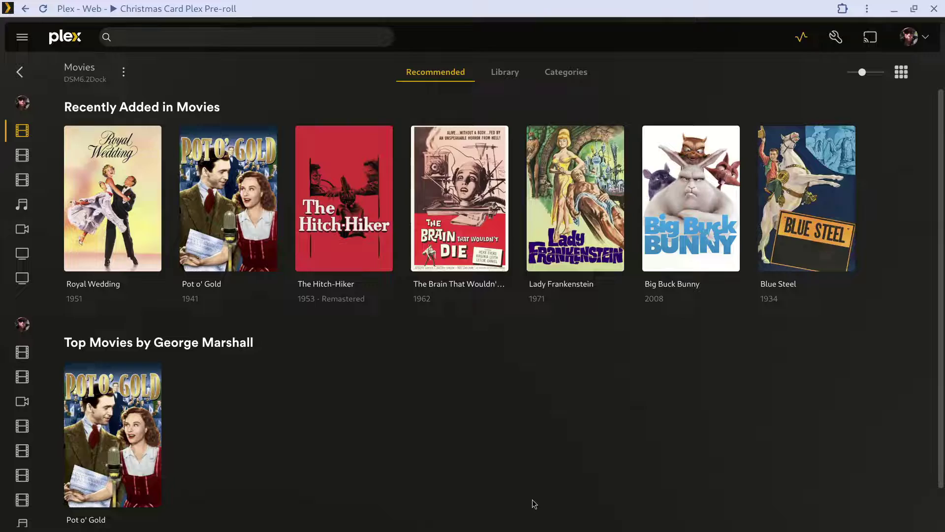
pyautogui.click(691, 206)
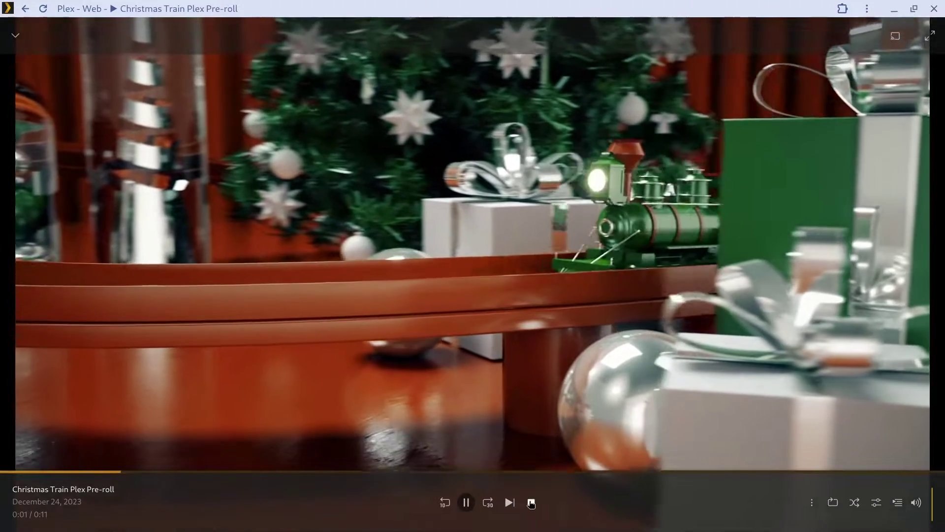
pyautogui.click(531, 502)
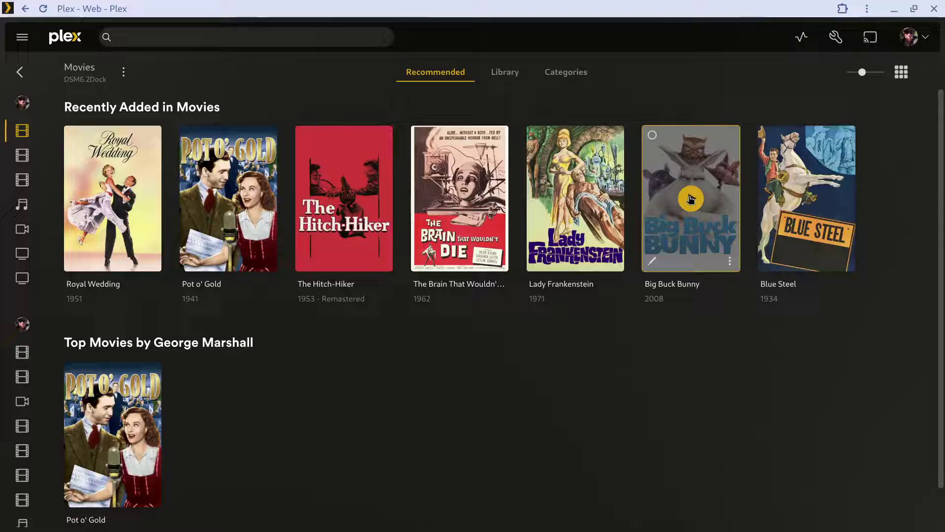
pyautogui.click(690, 199)
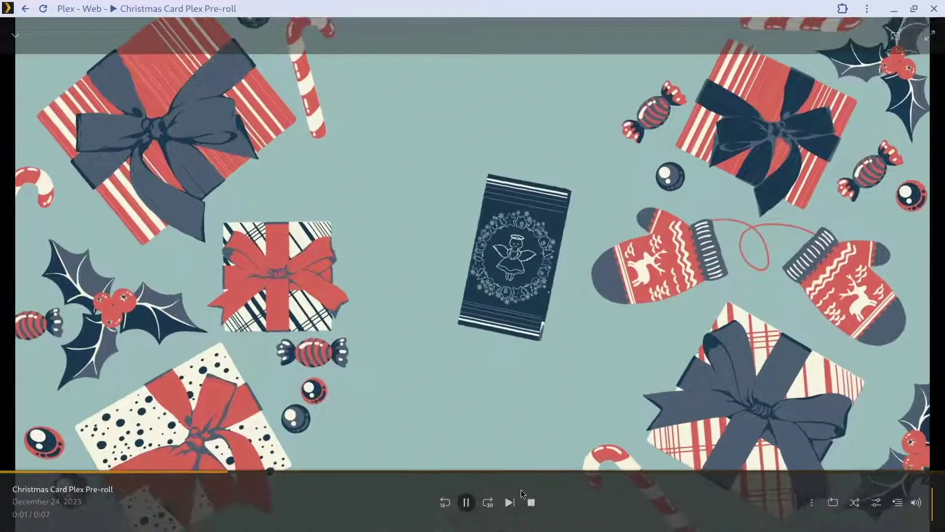
pyautogui.click(528, 498)
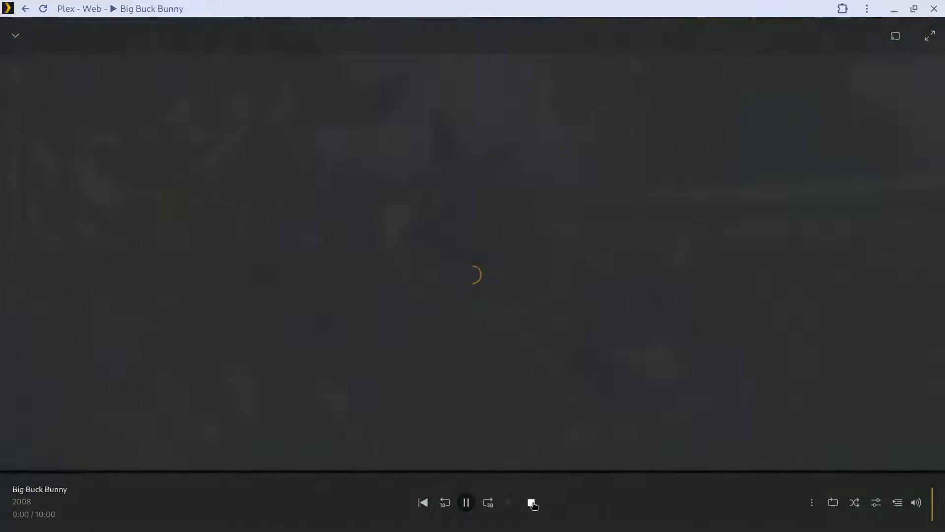
pyautogui.click(532, 503)
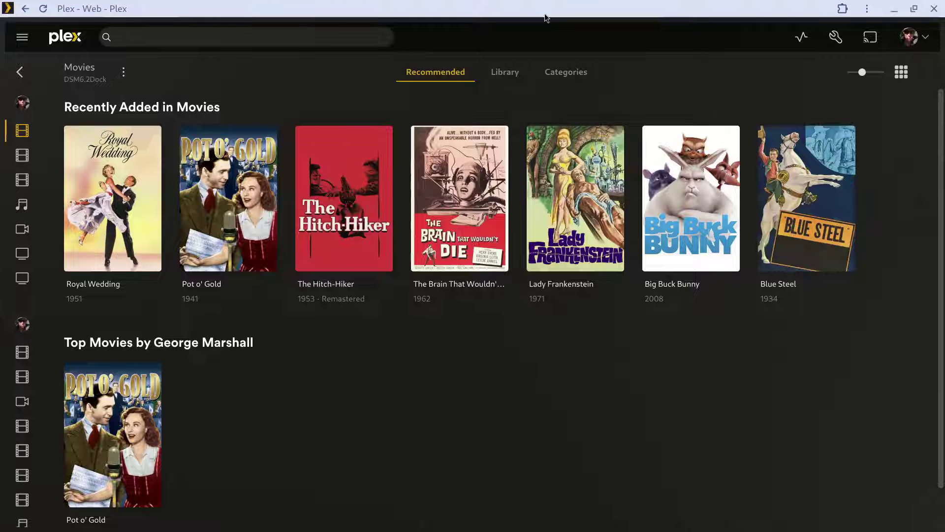
# - Reopen the DSM6.2Dock server's Extras settings and restore the maximized Plex window to its smaller size
pyautogui.click(832, 39)
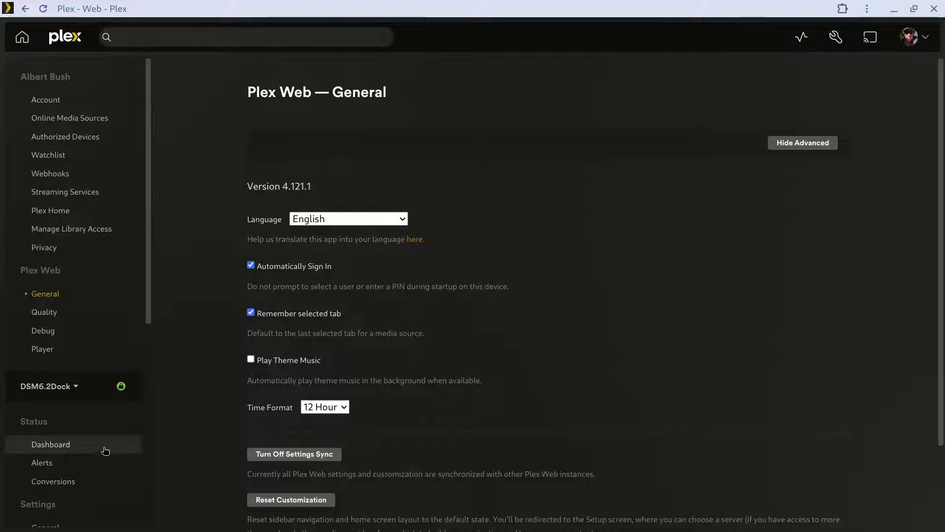
pyautogui.scroll(-4, 127, 452)
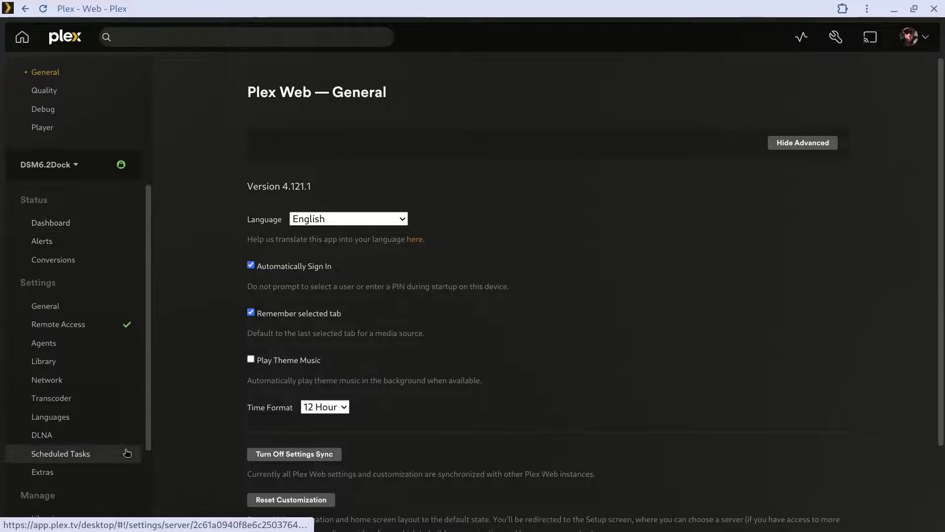
pyautogui.click(74, 472)
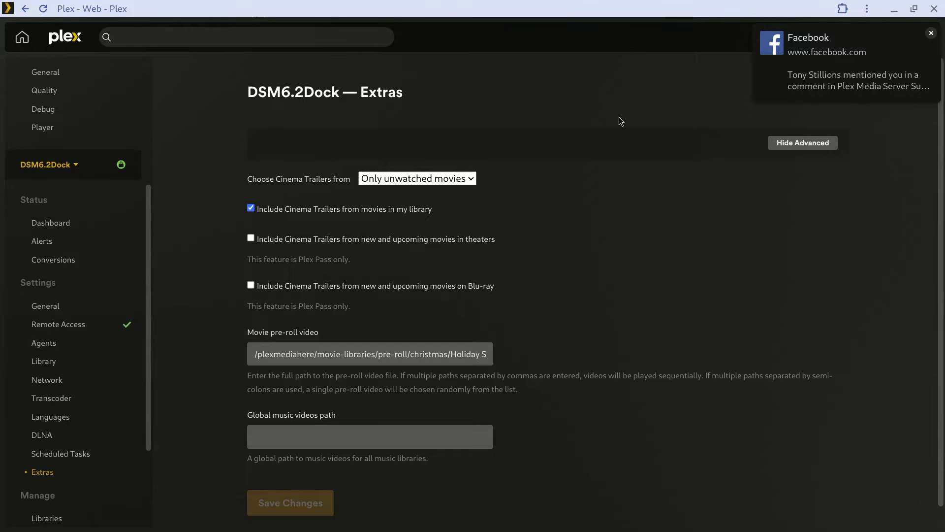
pyautogui.doubleClick(227, 10)
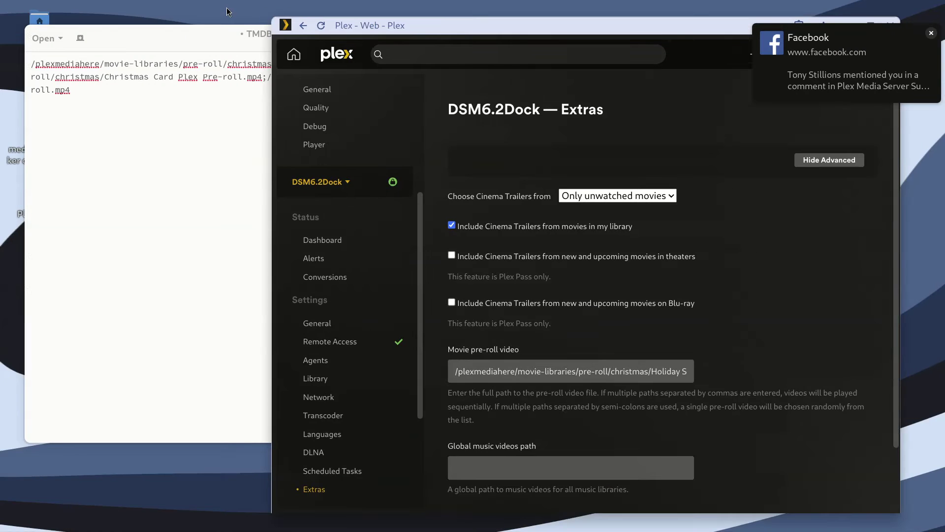